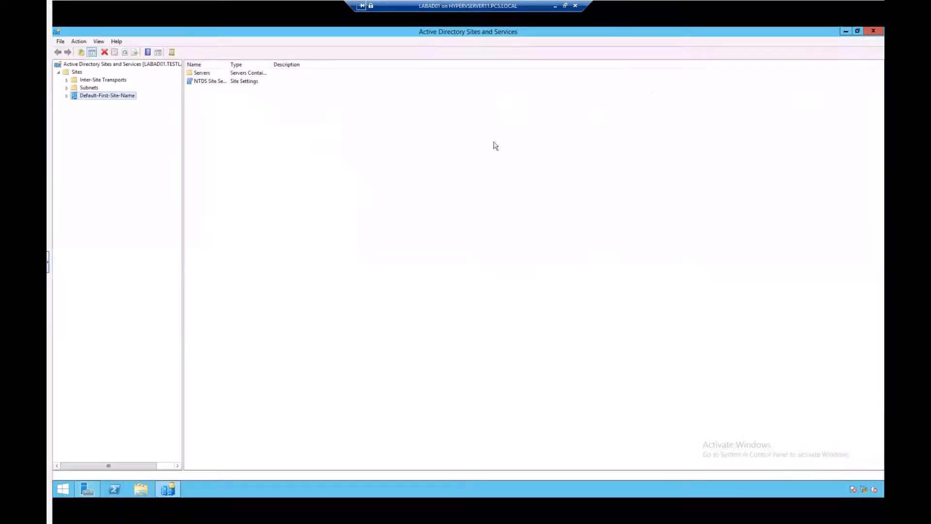
# Expand the Sites tree and the default site to view its Servers container
pyautogui.click(77, 72)
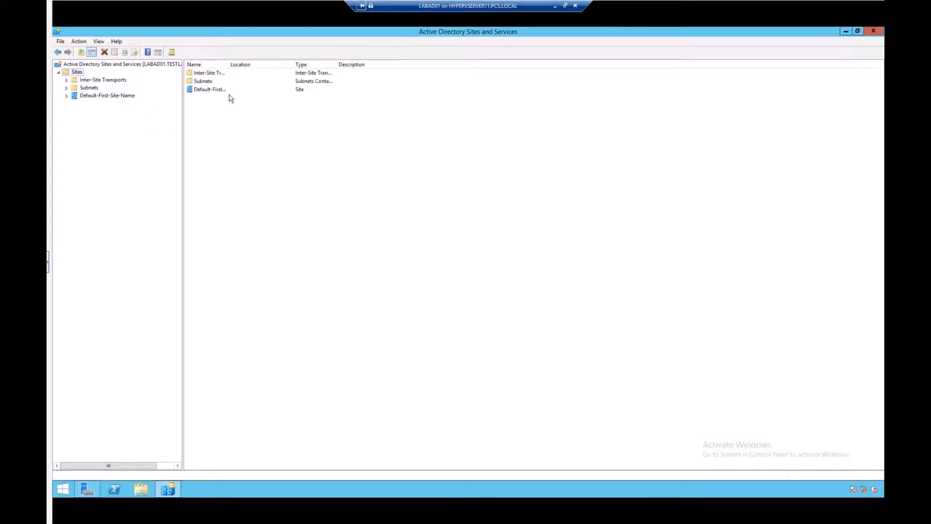
pyautogui.doubleClick(227, 64)
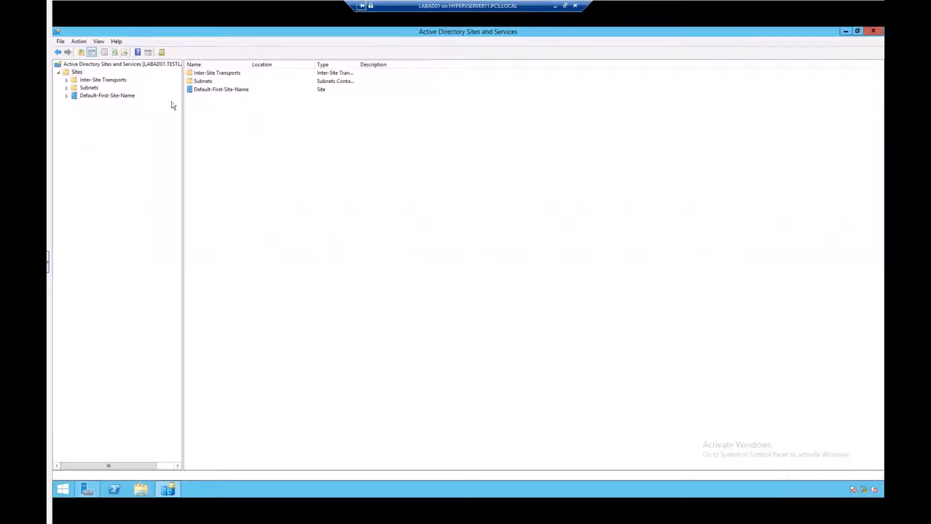
pyautogui.click(68, 96)
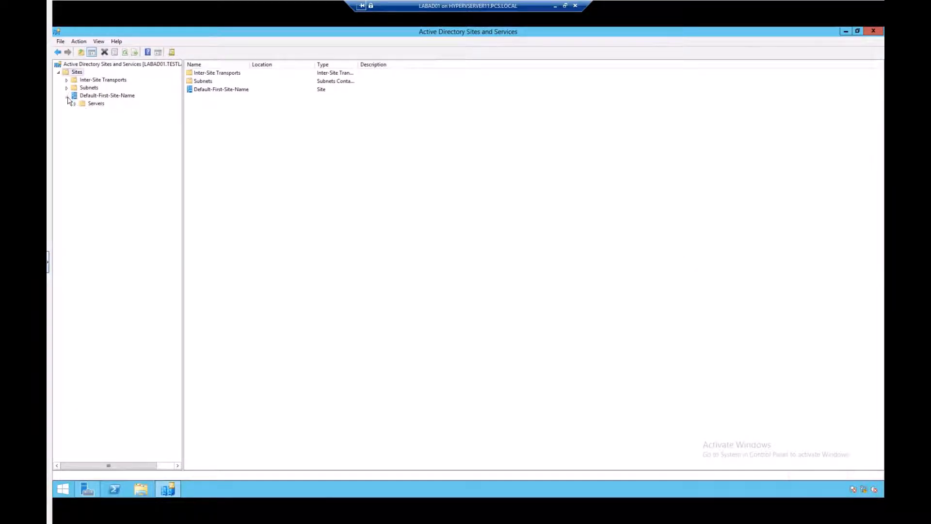
pyautogui.click(75, 103)
pyautogui.click(95, 104)
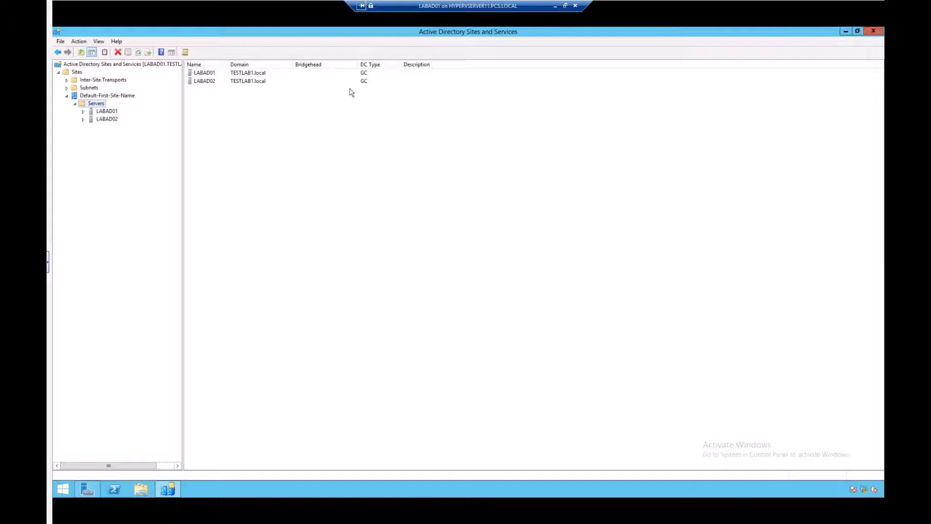
# Create a new site named ATL-Office associated with the DEFAULTIPSITELINK site link
pyautogui.click(76, 73)
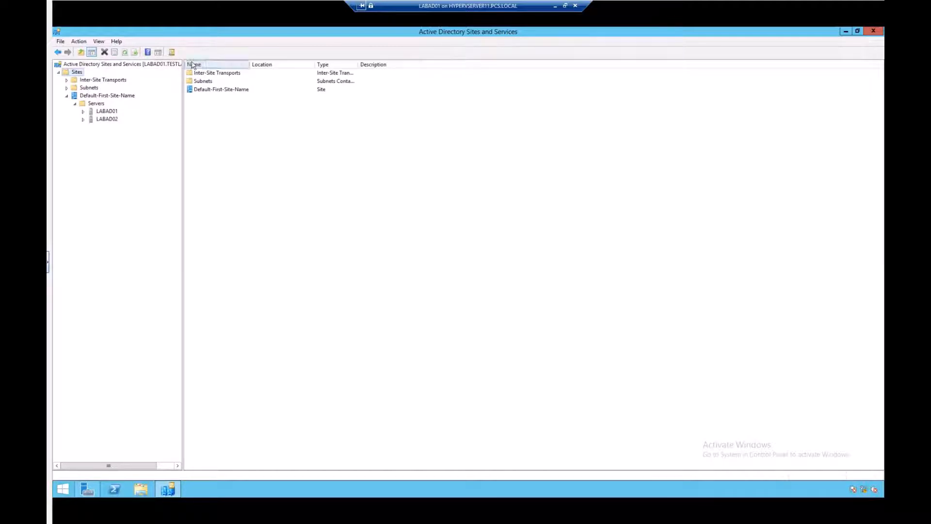
pyautogui.rightClick(76, 73)
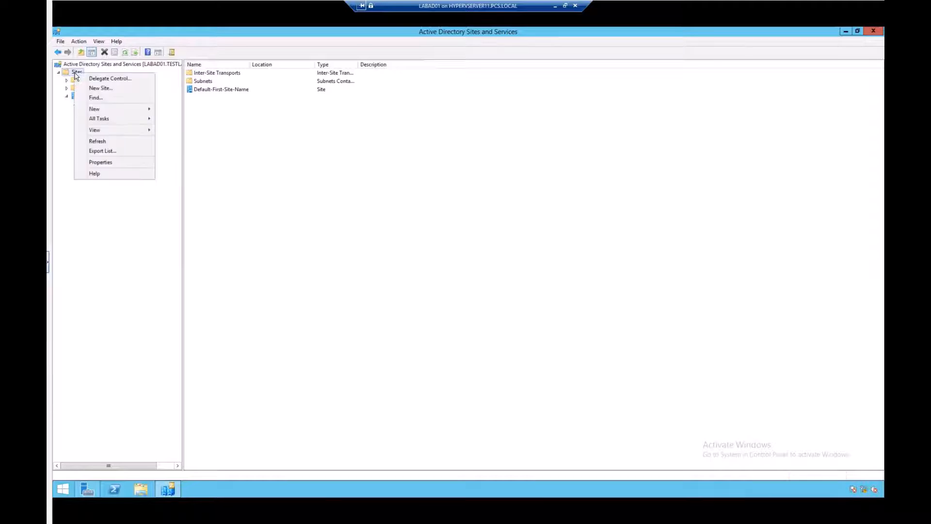
pyautogui.click(100, 89)
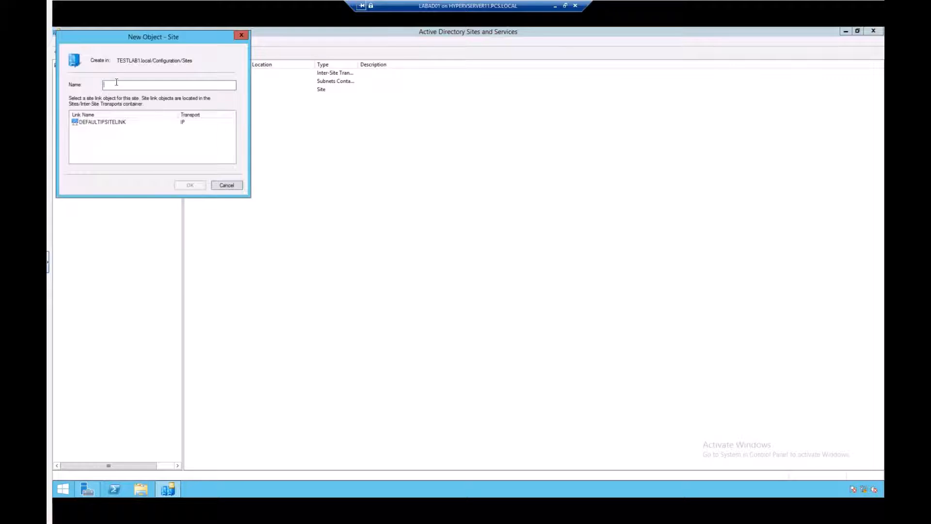
pyautogui.moveTo(143, 38); pyautogui.dragTo(347, 88)
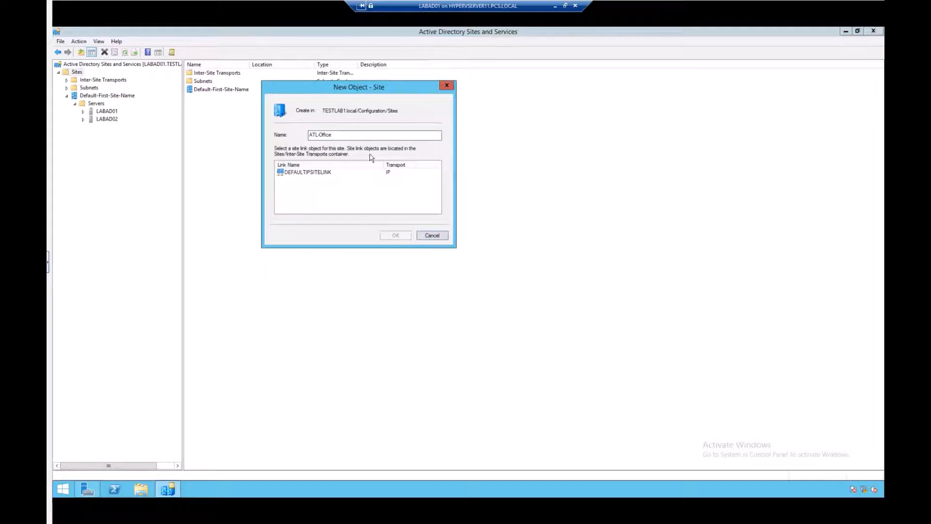
pyautogui.click(310, 173)
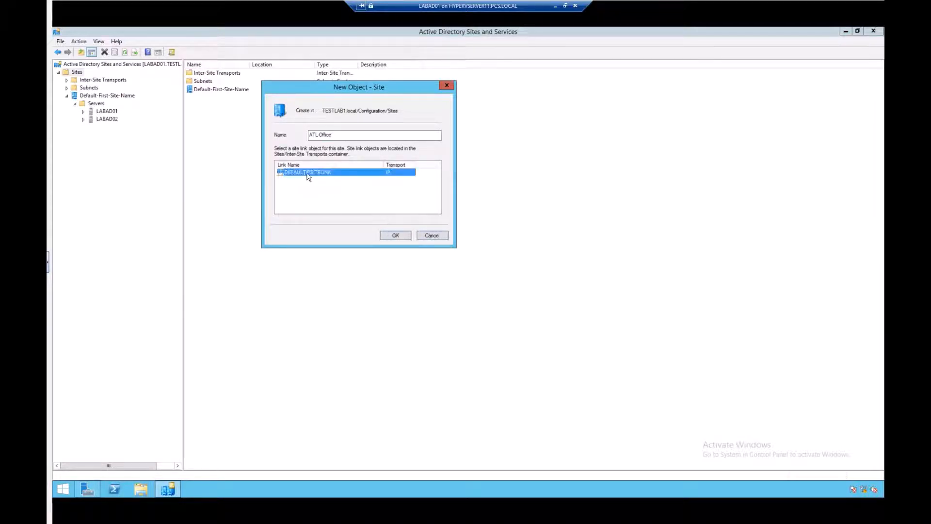
pyautogui.click(396, 236)
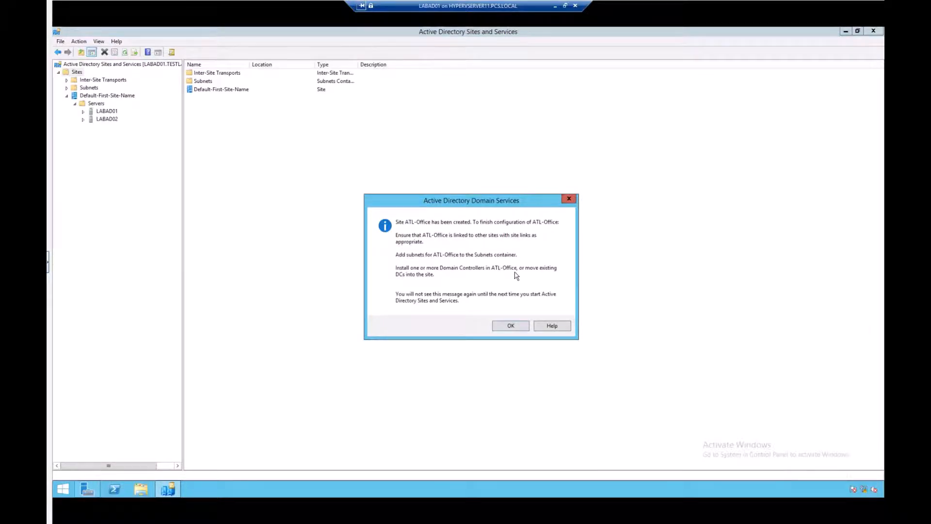
pyautogui.click(516, 326)
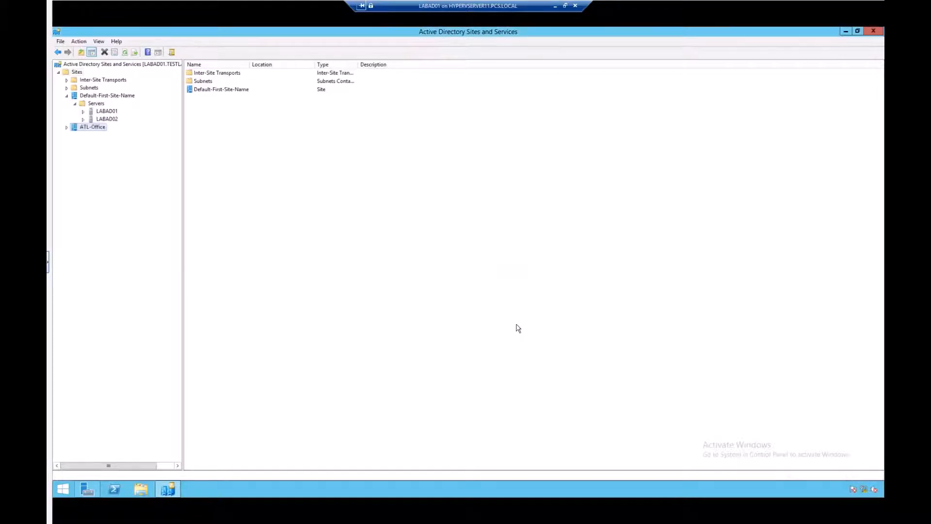
# Expand the ATL-Office site and open its Servers container properties, then close them
pyautogui.click(68, 128)
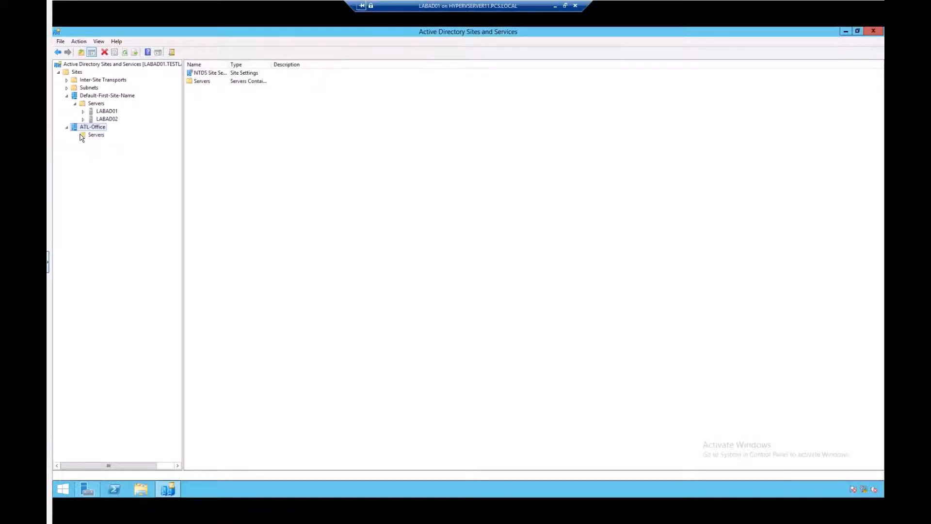
pyautogui.click(86, 135)
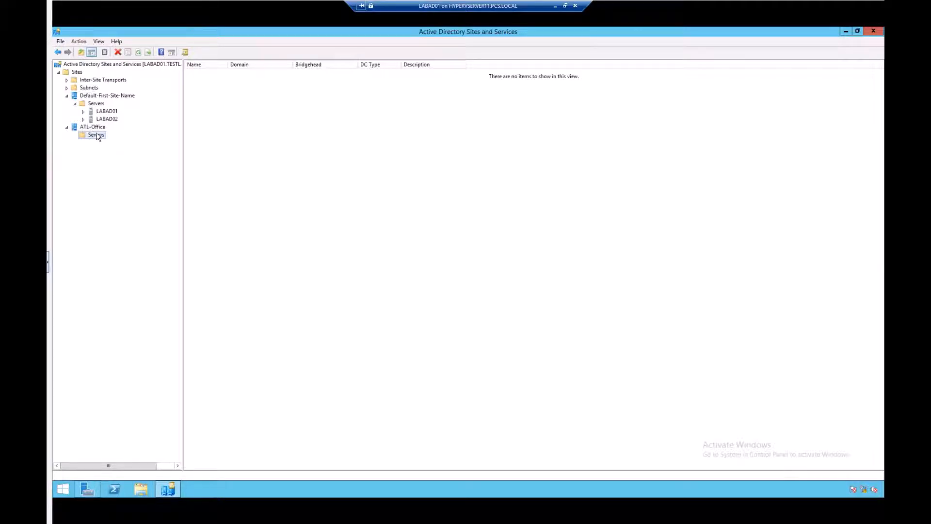
pyautogui.rightClick(98, 136)
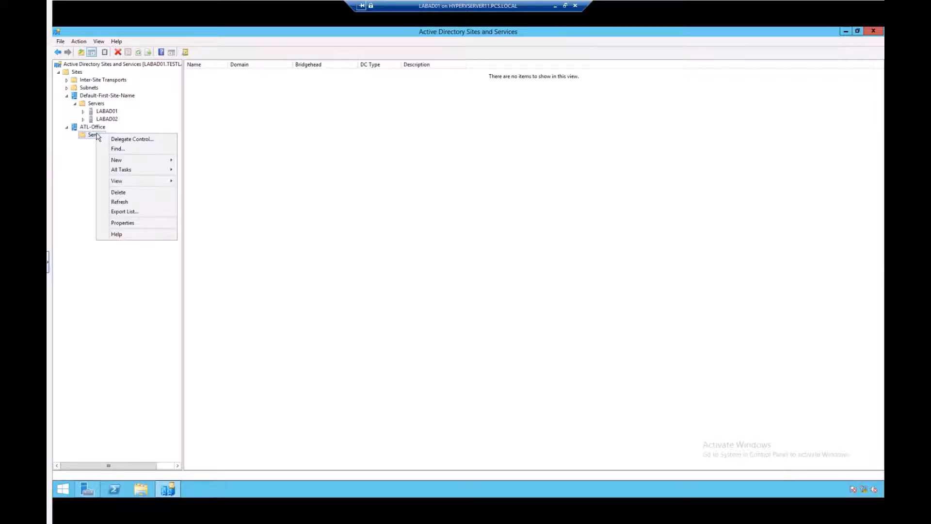
pyautogui.click(120, 224)
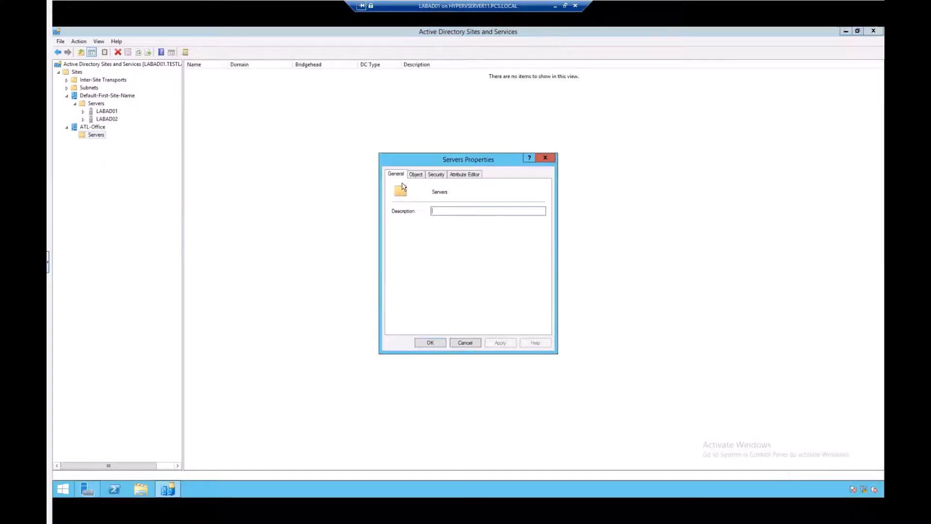
pyautogui.click(464, 343)
# Open the ATL-Office site's properties and review its tabs without saving changes
pyautogui.click(96, 128)
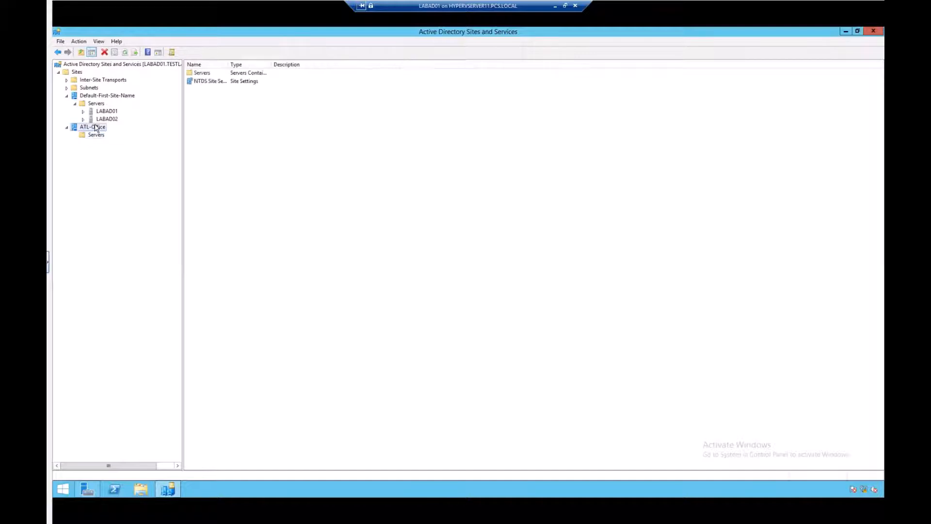
pyautogui.rightClick(95, 127)
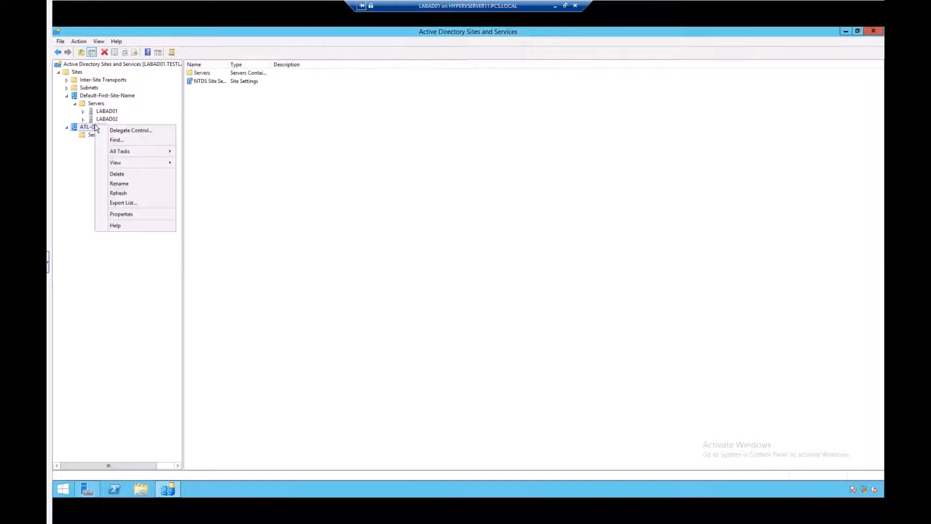
pyautogui.click(122, 214)
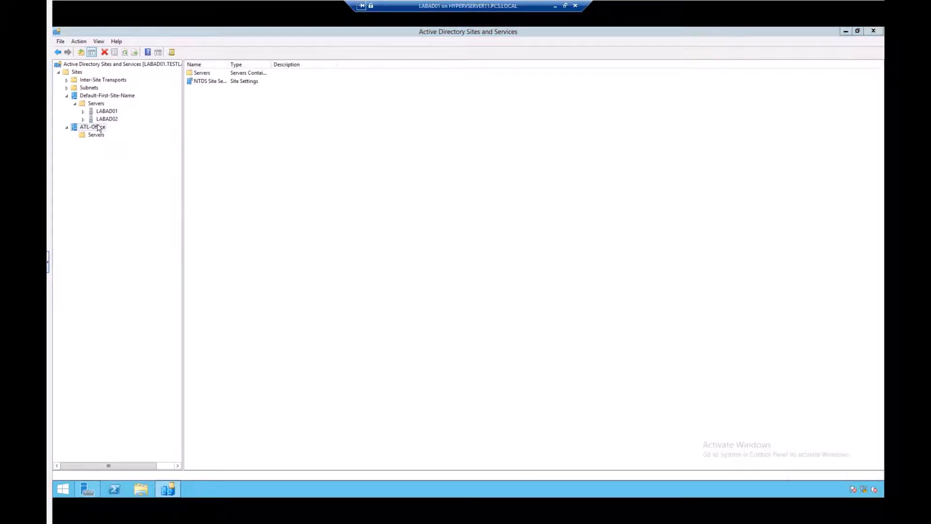
pyautogui.click(418, 174)
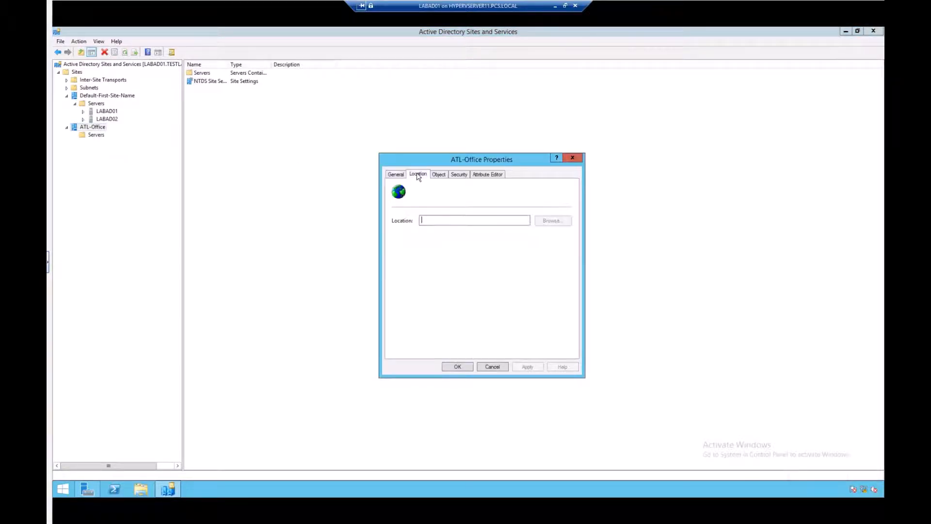
pyautogui.click(439, 174)
pyautogui.click(413, 175)
pyautogui.click(395, 174)
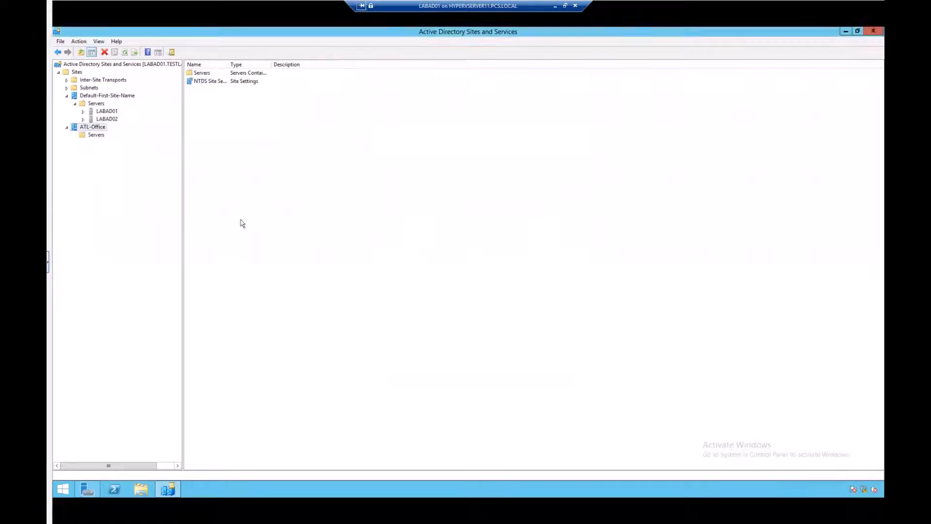
pyautogui.click(491, 367)
# Open the IP inter-site transport and review the DEFAULTIPSITELINK properties without changes
pyautogui.click(75, 73)
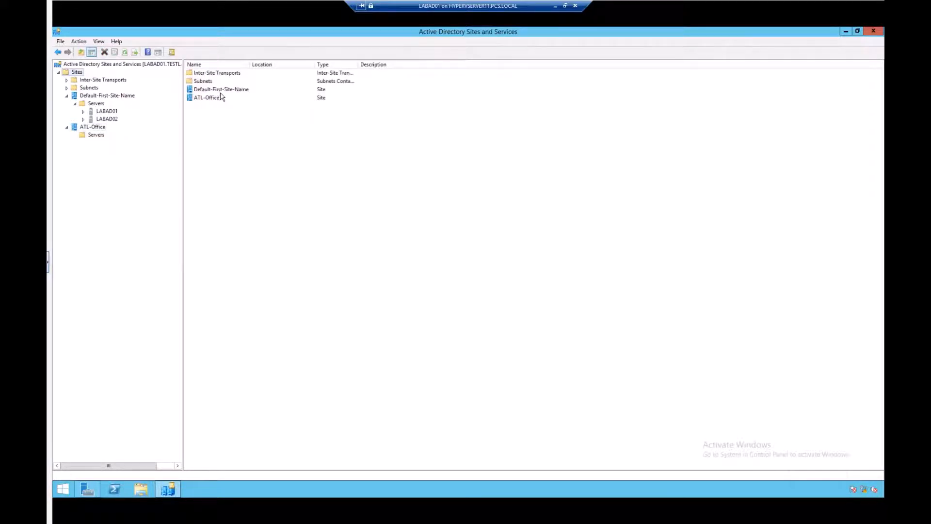
pyautogui.click(75, 81)
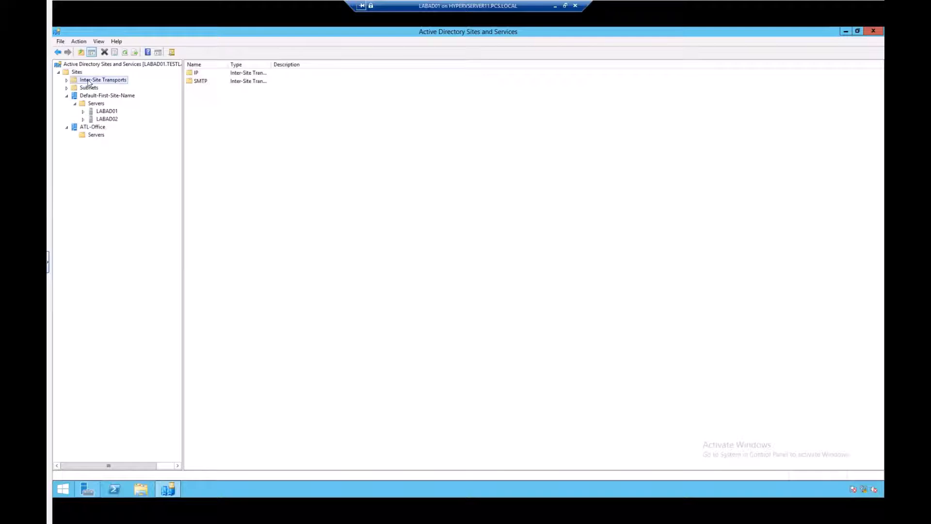
pyautogui.click(67, 80)
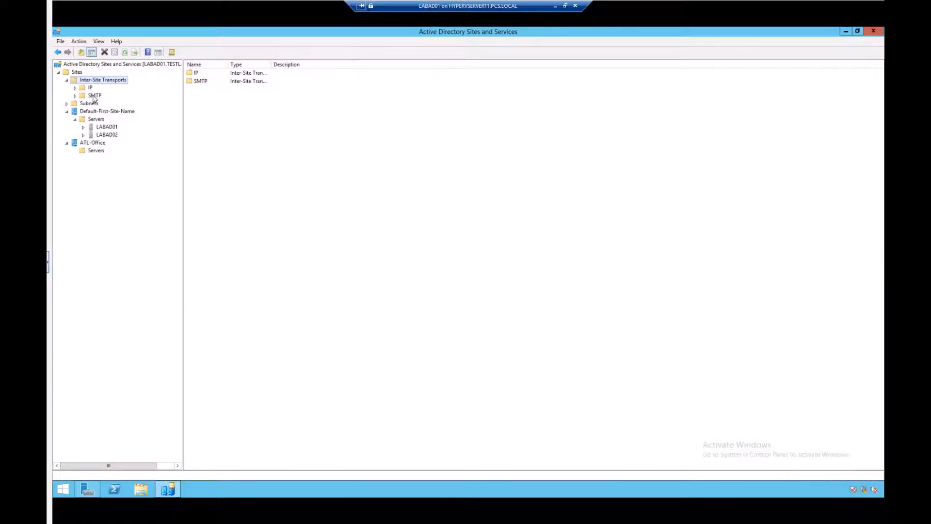
pyautogui.click(90, 88)
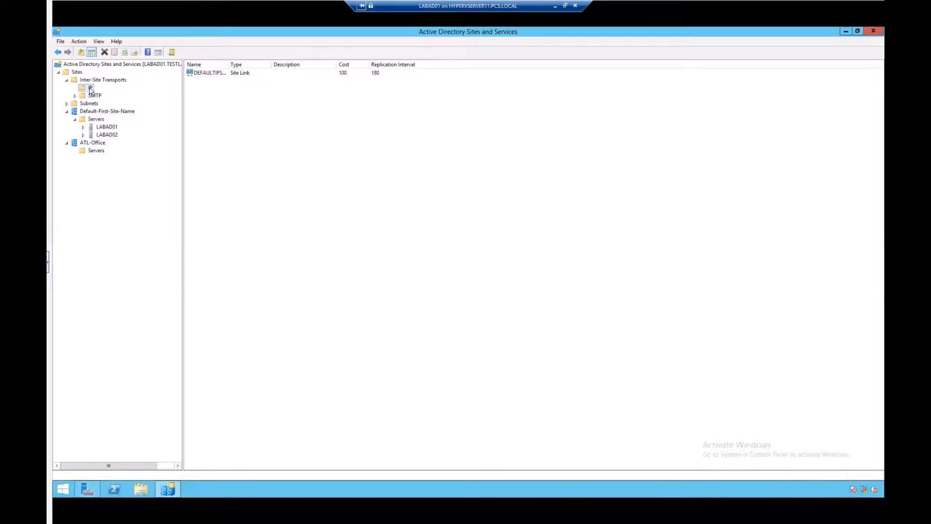
pyautogui.click(210, 74)
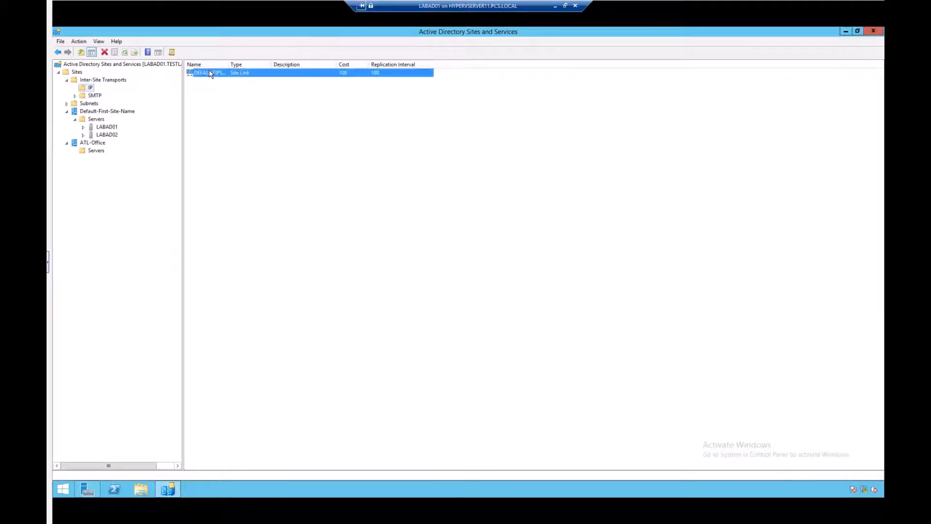
pyautogui.rightClick(211, 74)
pyautogui.click(239, 100)
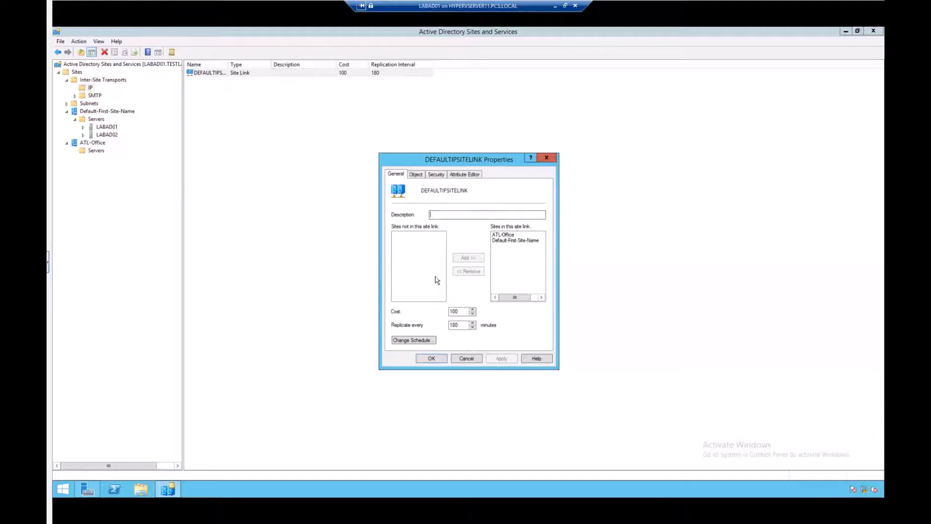
pyautogui.click(461, 360)
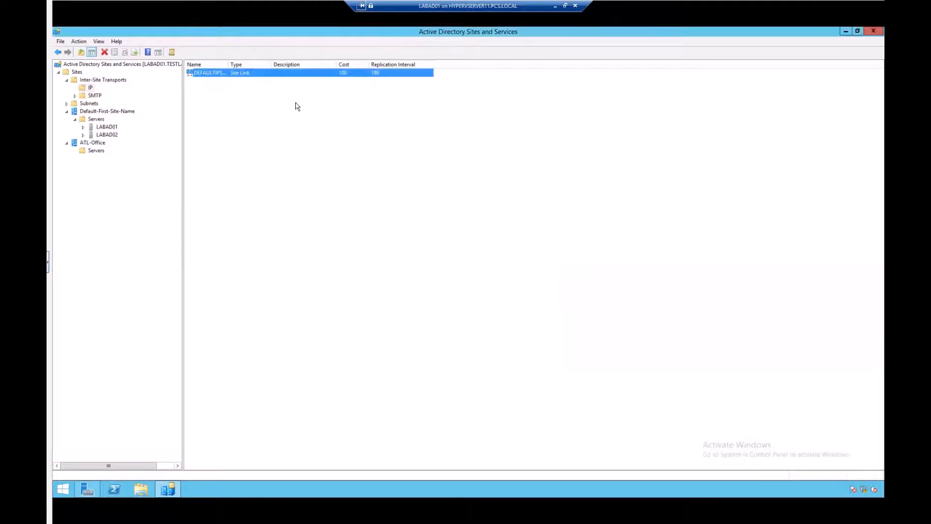
# Try to create a new site link bridge for the IP transport
pyautogui.rightClick(223, 122)
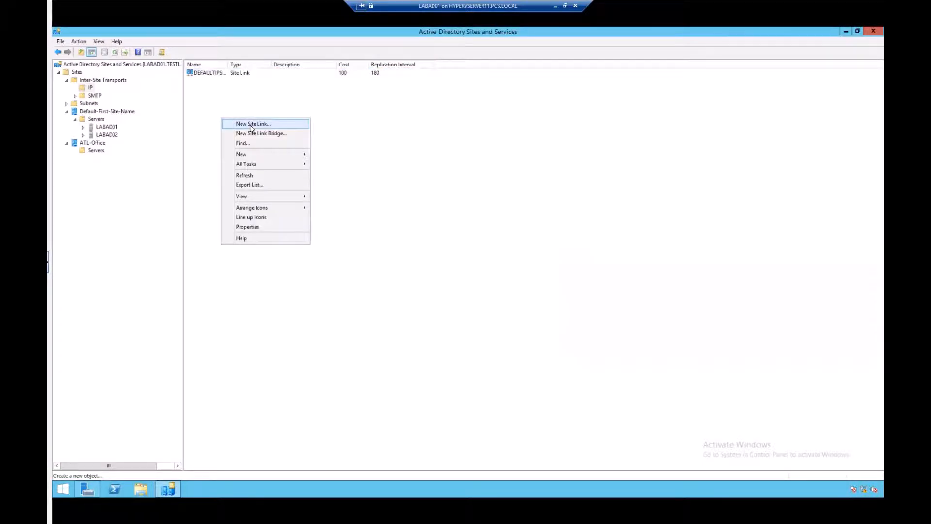
pyautogui.click(373, 137)
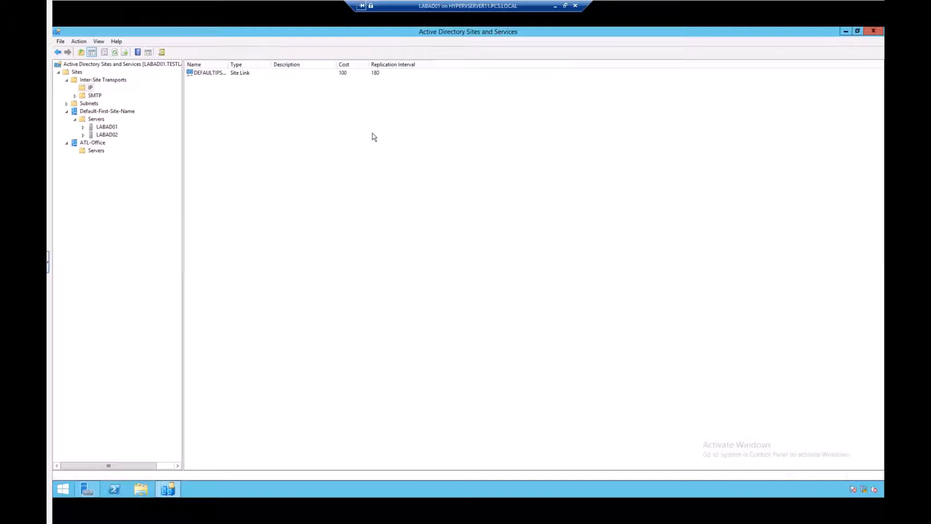
pyautogui.rightClick(204, 105)
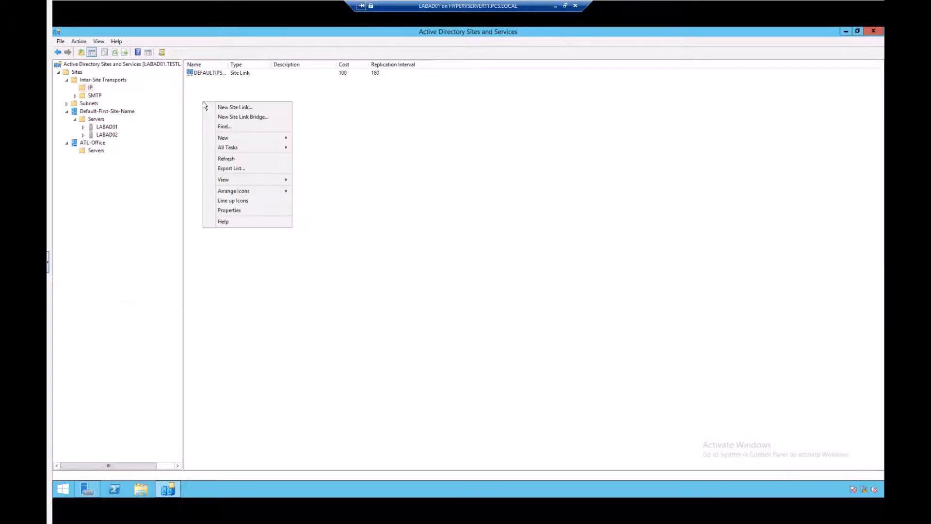
pyautogui.click(241, 118)
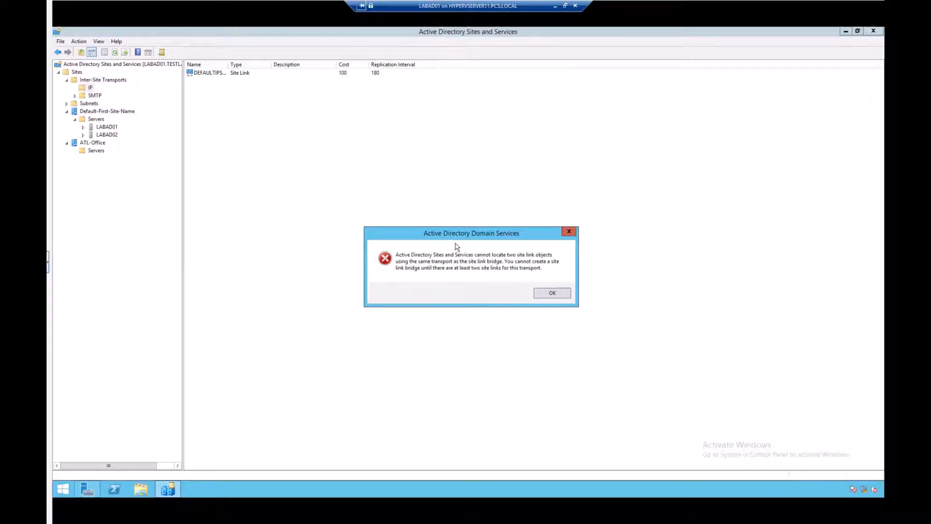
pyautogui.click(552, 294)
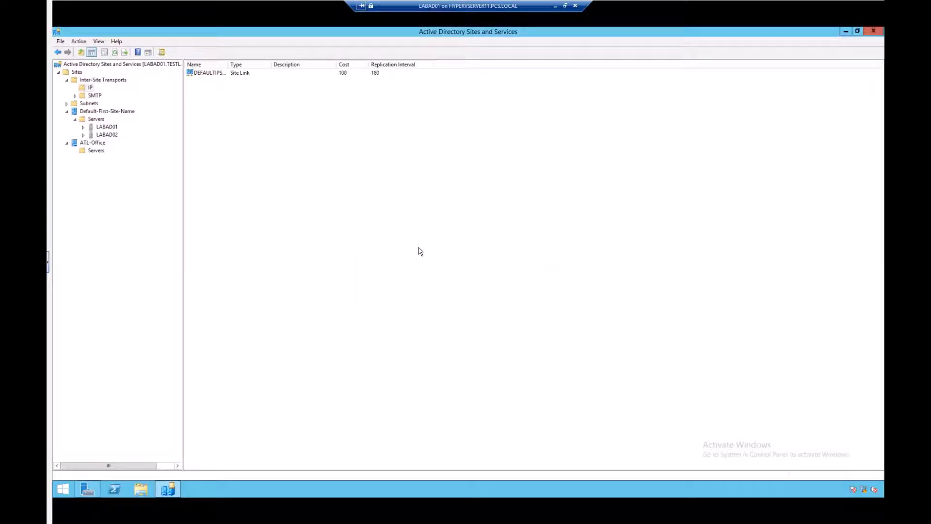
pyautogui.rightClick(212, 92)
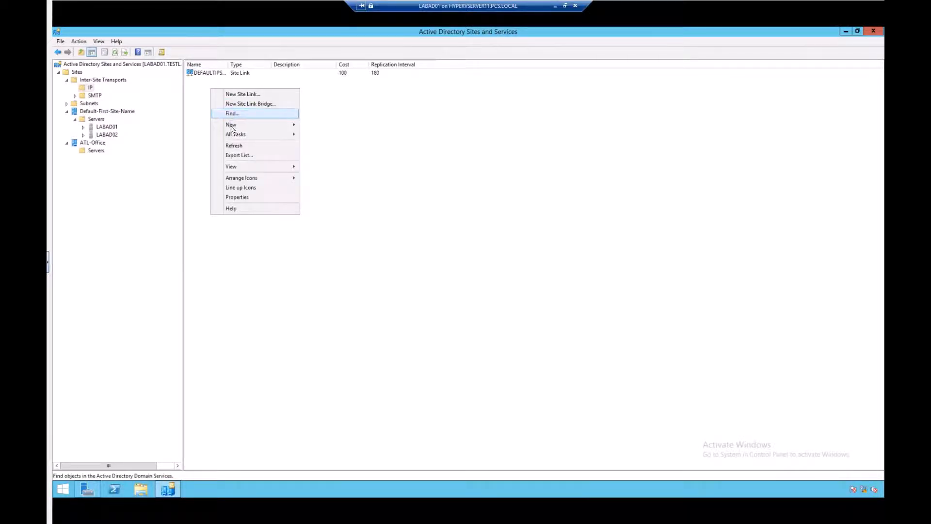
pyautogui.moveTo(231, 127)
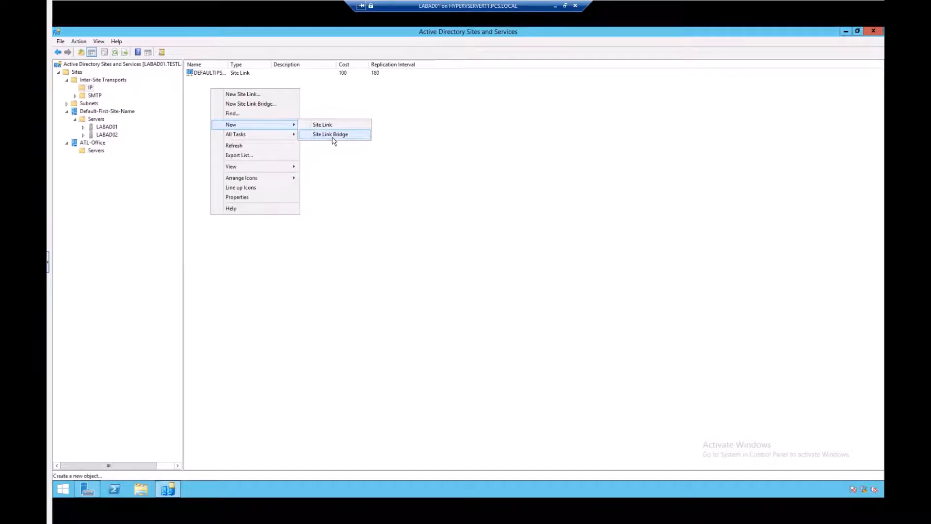
pyautogui.moveTo(252, 139)
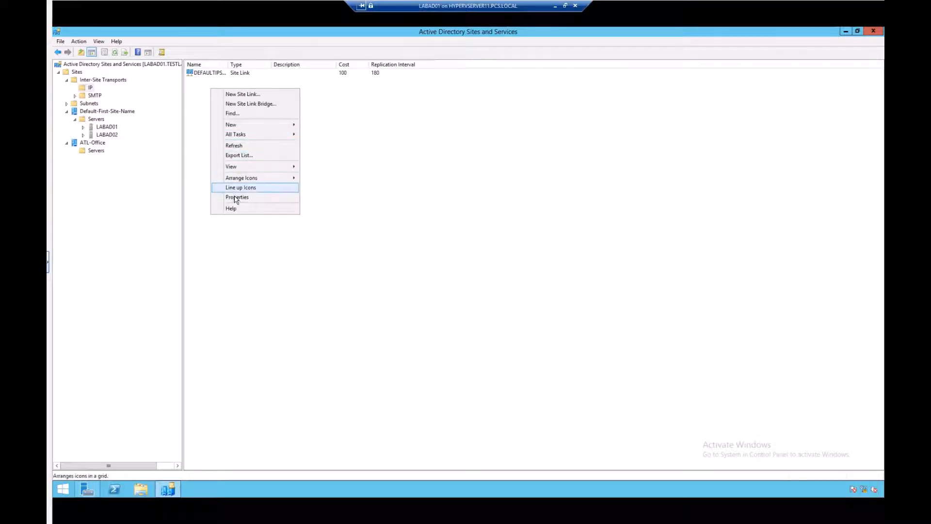
pyautogui.click(197, 134)
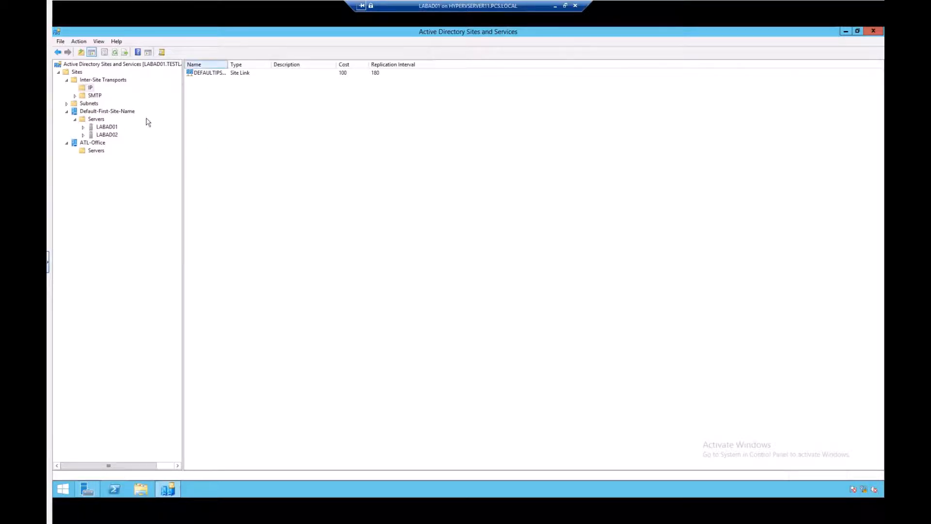
# Create a new subnet with prefix 10.10.10.0/24 associated with the Default-First-Site-Name site
pyautogui.click(89, 105)
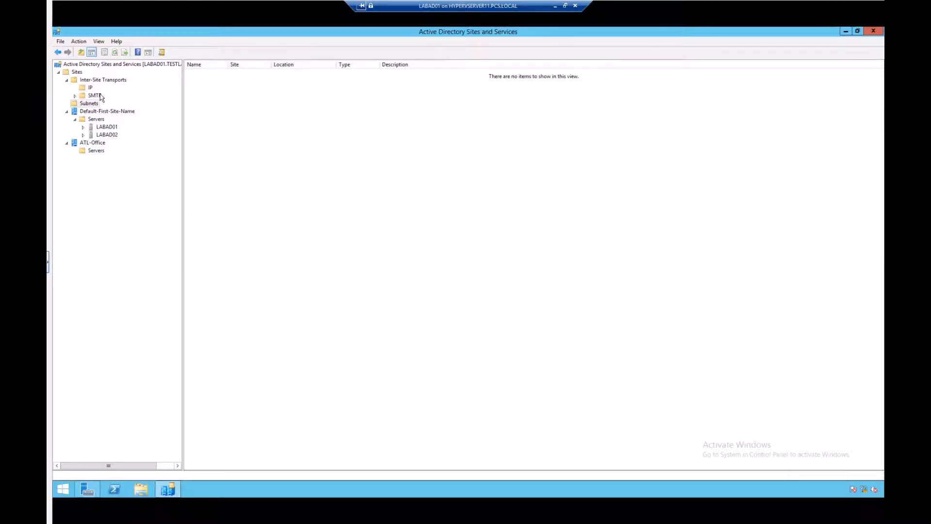
pyautogui.rightClick(90, 106)
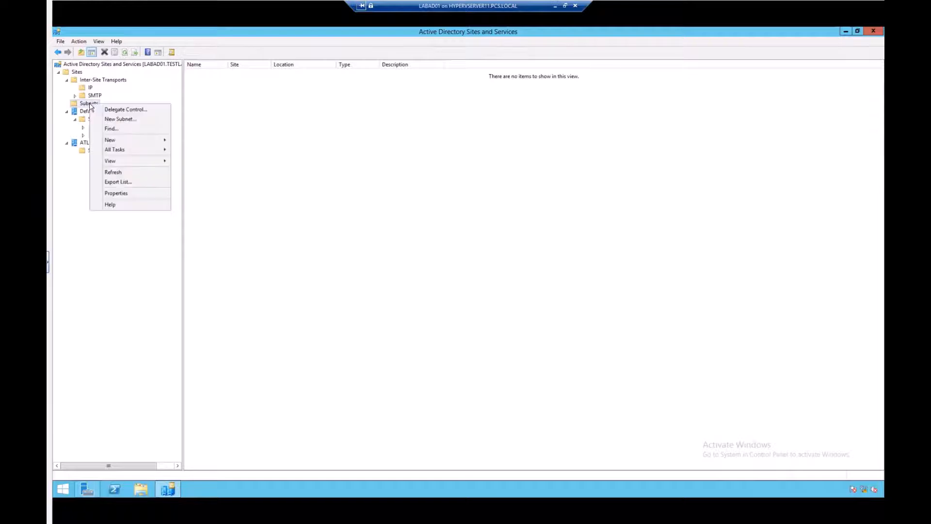
pyautogui.click(124, 121)
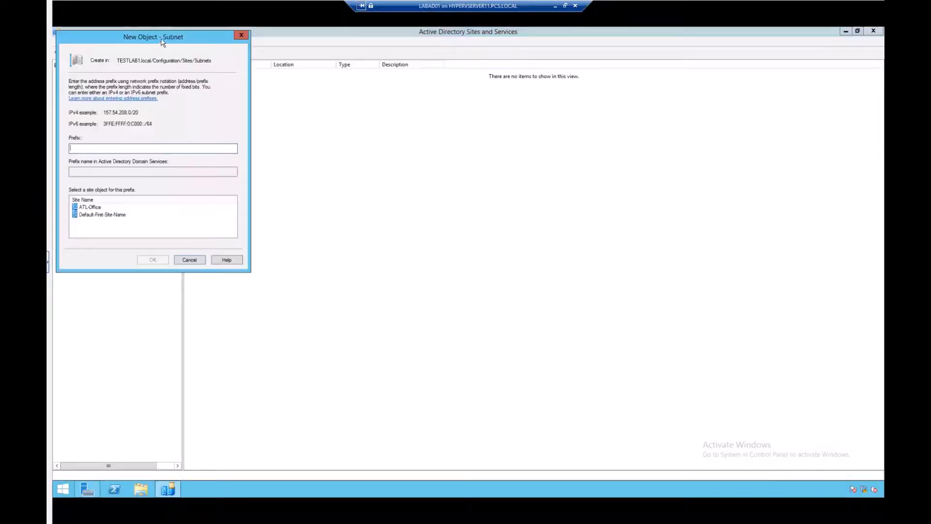
pyautogui.moveTo(163, 42); pyautogui.dragTo(476, 69)
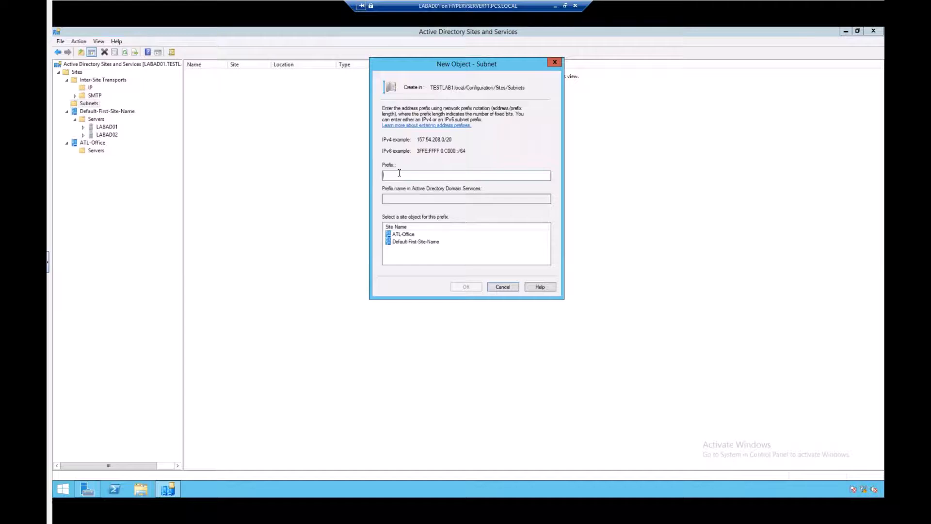
pyautogui.write('10.10.10.0')
pyautogui.click(412, 242)
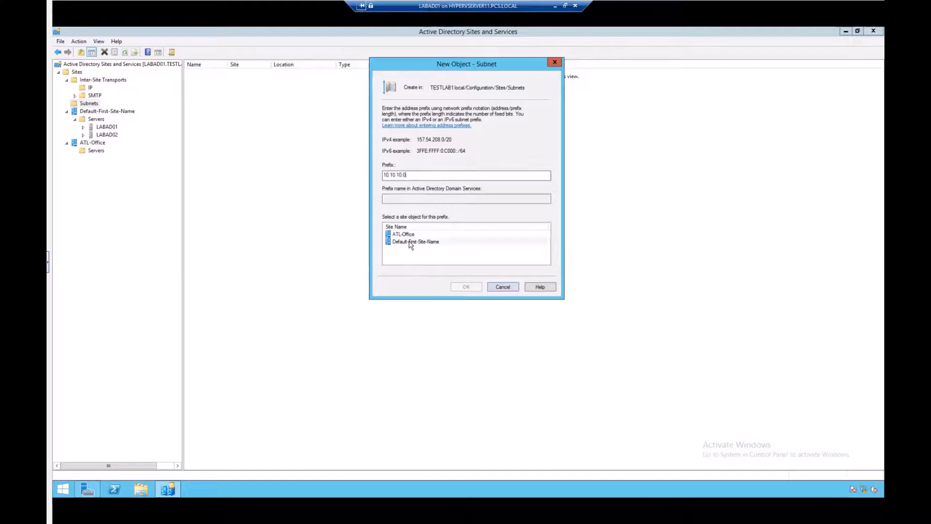
pyautogui.click(416, 174)
pyautogui.write('/24')
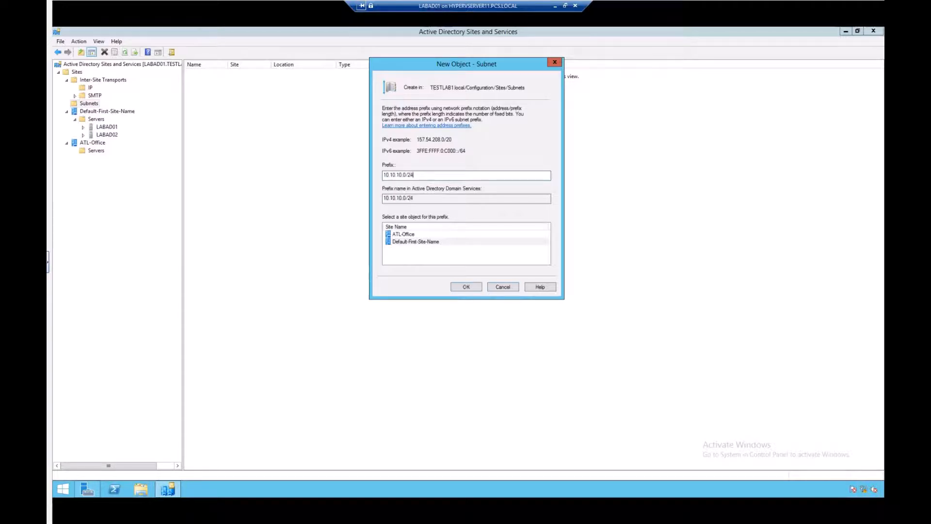
pyautogui.click(403, 241)
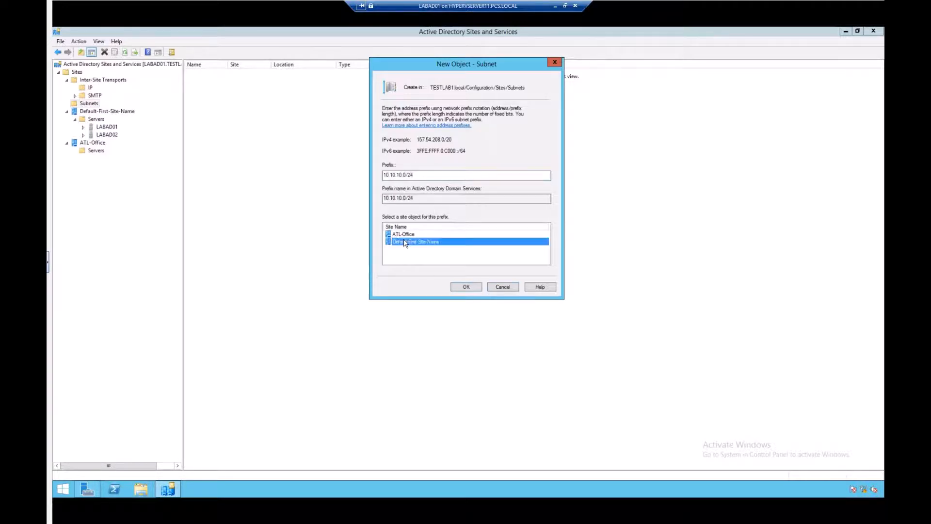
pyautogui.click(466, 286)
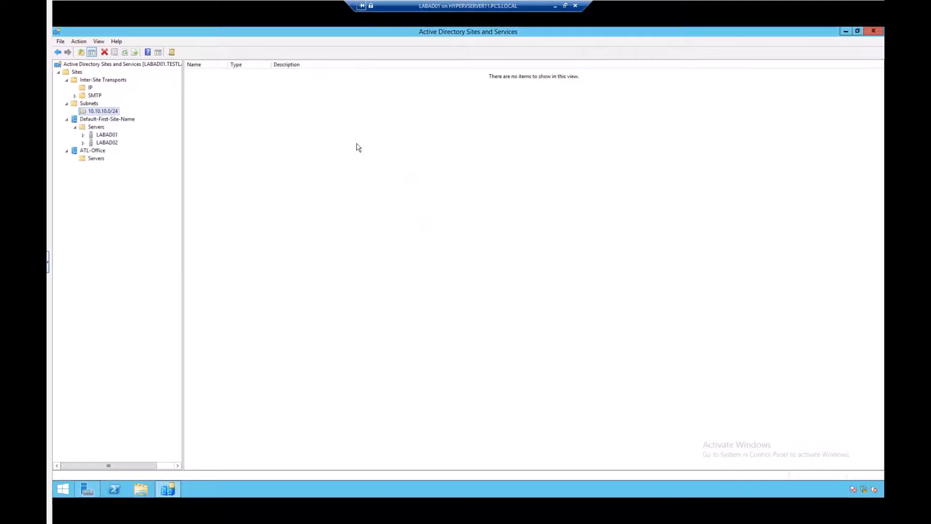
# Create a new subnet with prefix 10.20.10.0/24 associated with the ATL-Office site
pyautogui.click(90, 103)
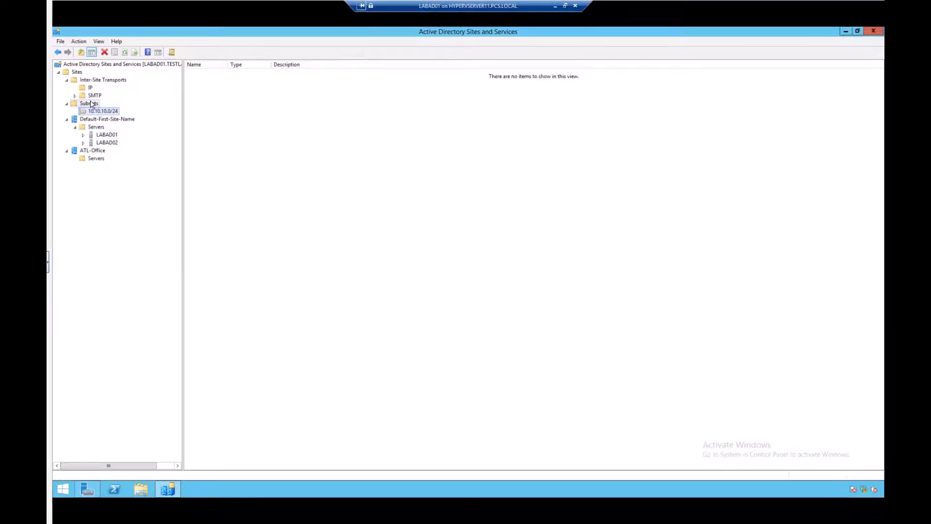
pyautogui.rightClick(91, 104)
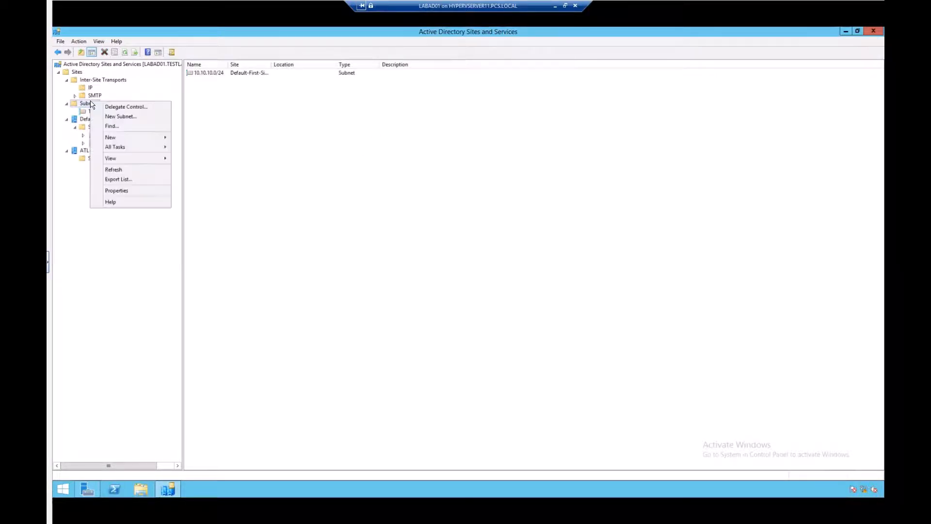
pyautogui.click(126, 117)
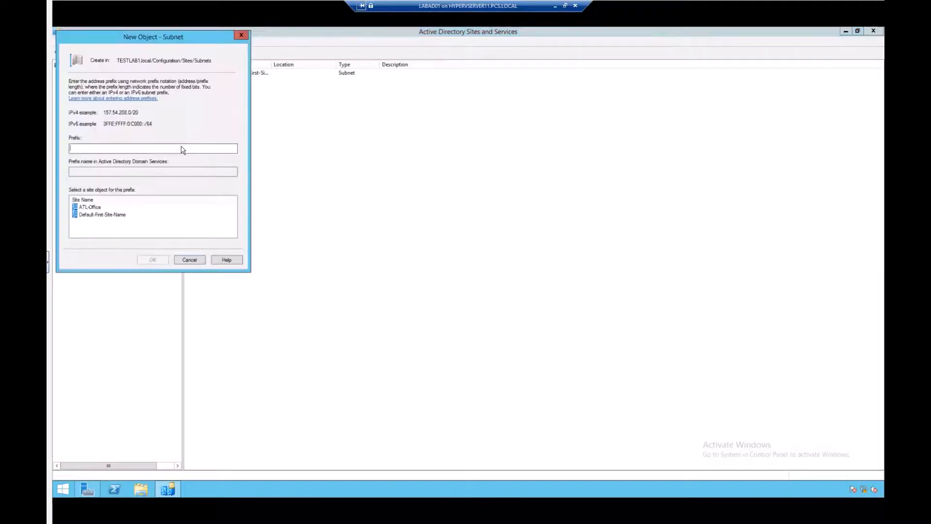
pyautogui.click(122, 151)
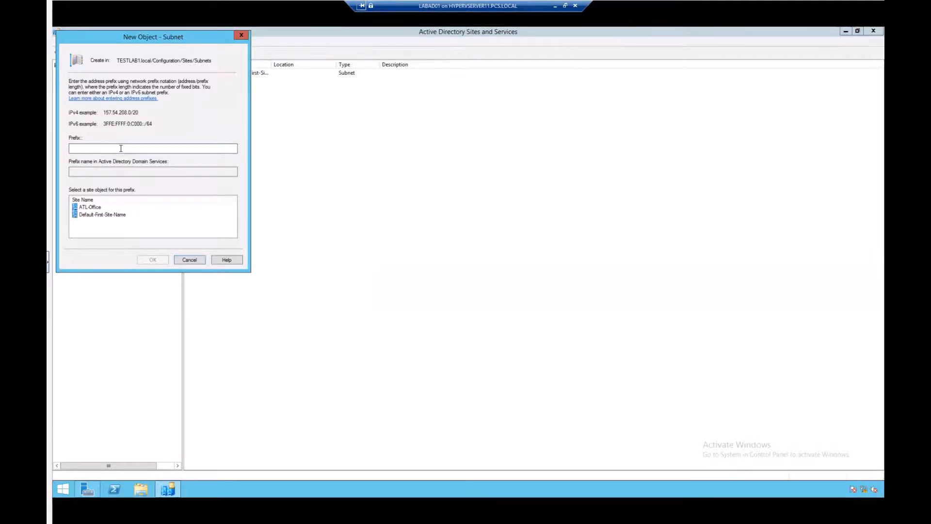
pyautogui.write('10.2')
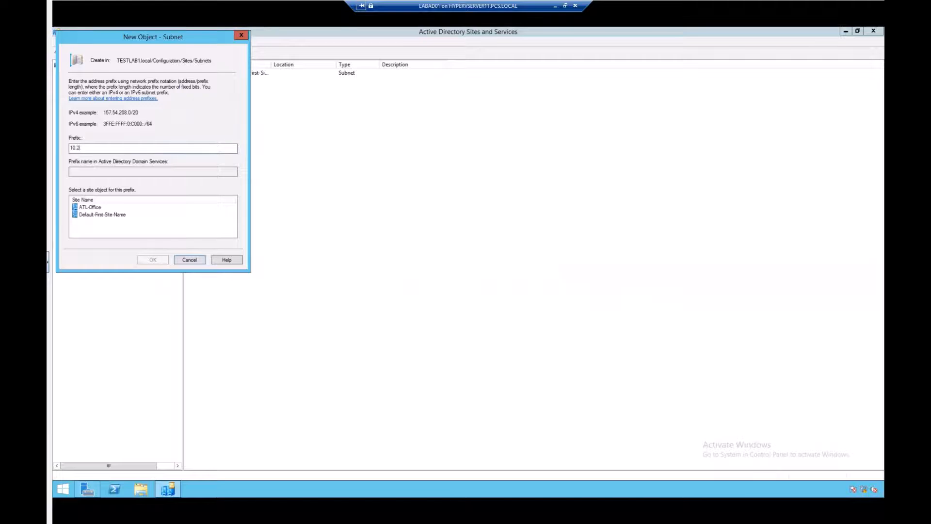
pyautogui.write('0.10.0/24')
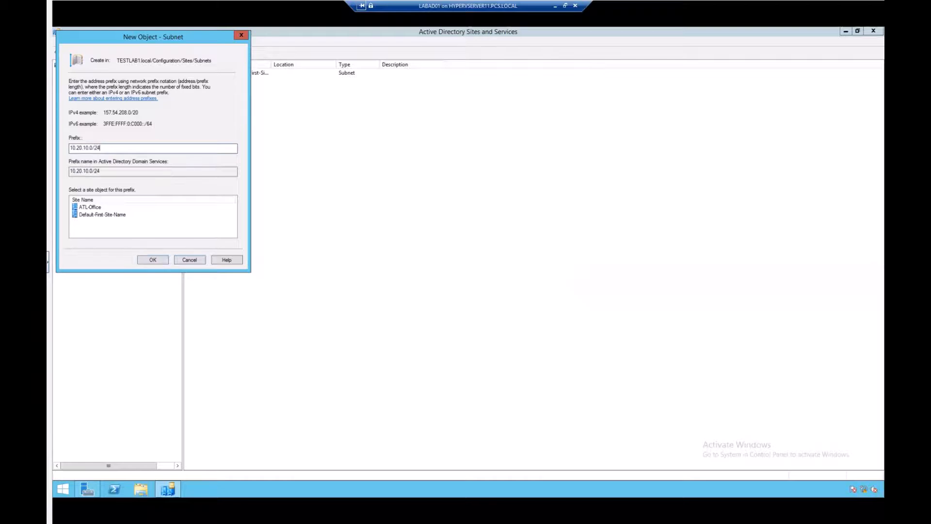
pyautogui.click(91, 208)
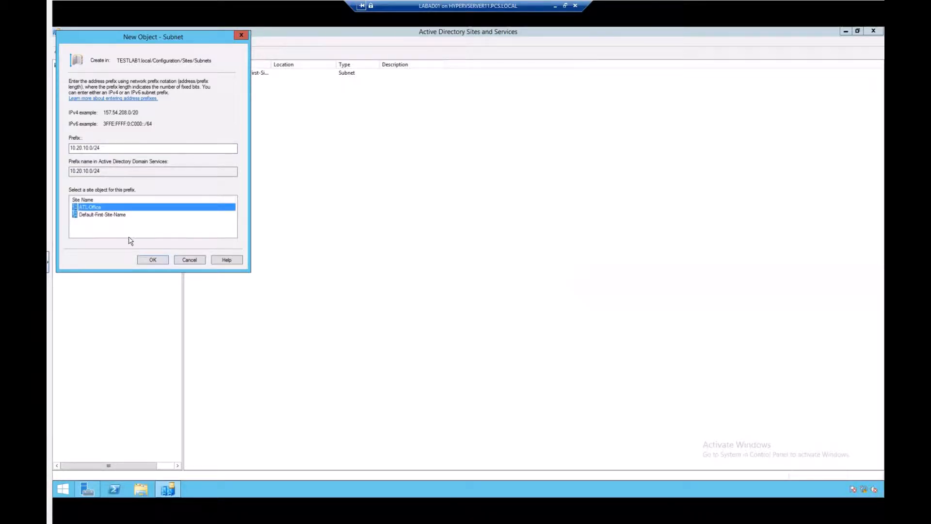
pyautogui.click(151, 259)
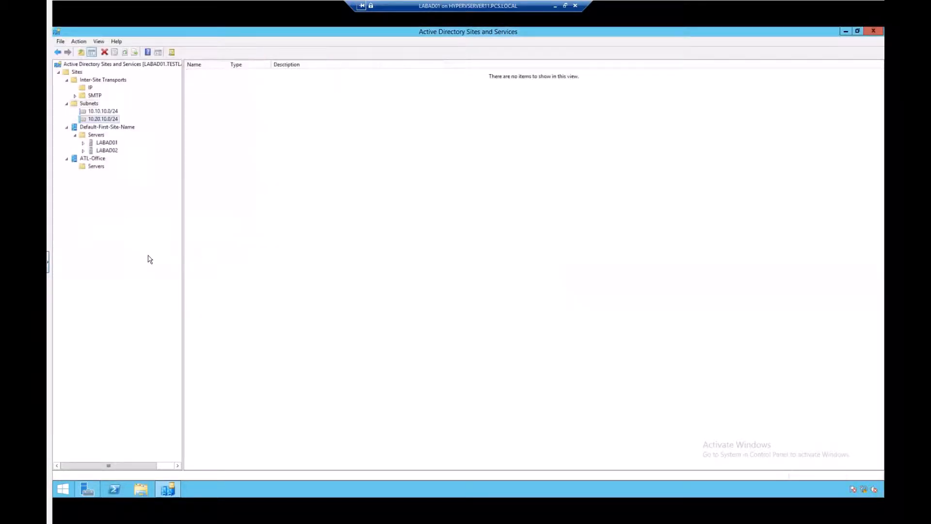
# Open the 10.20.10.0/24 subnet's properties, keep ATL-Office as its site, and set its location to ATL
pyautogui.rightClick(113, 119)
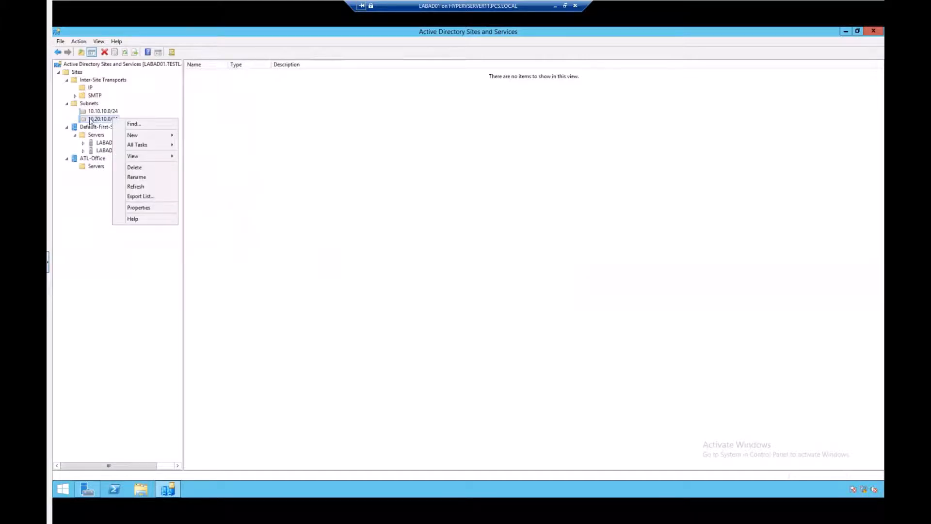
pyautogui.click(138, 208)
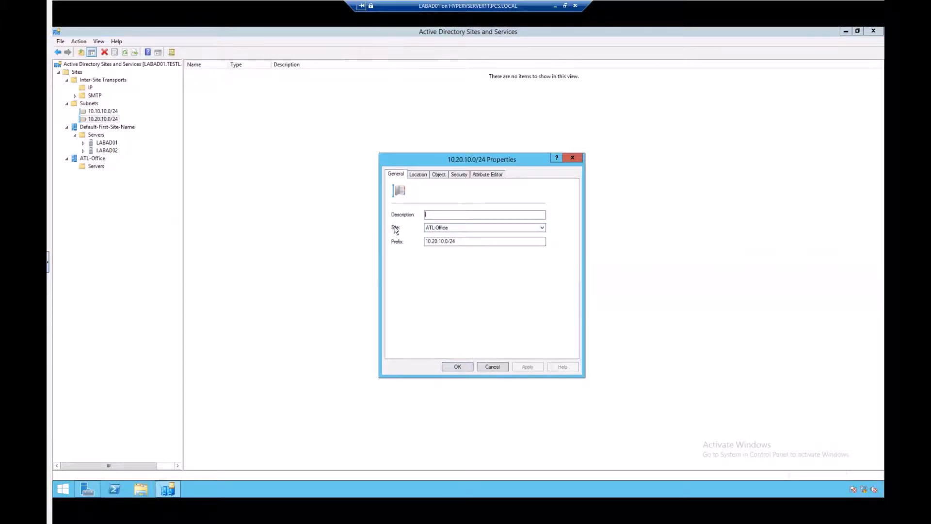
pyautogui.click(542, 228)
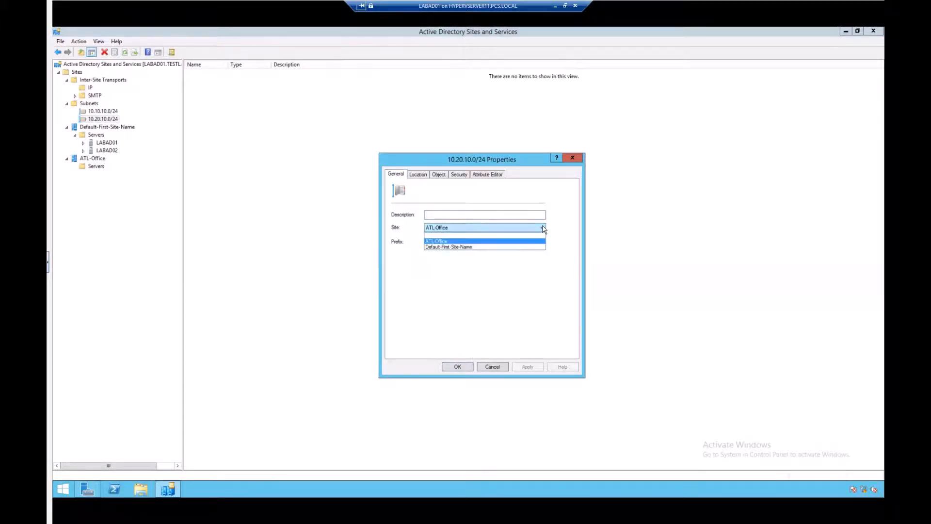
pyautogui.click(444, 240)
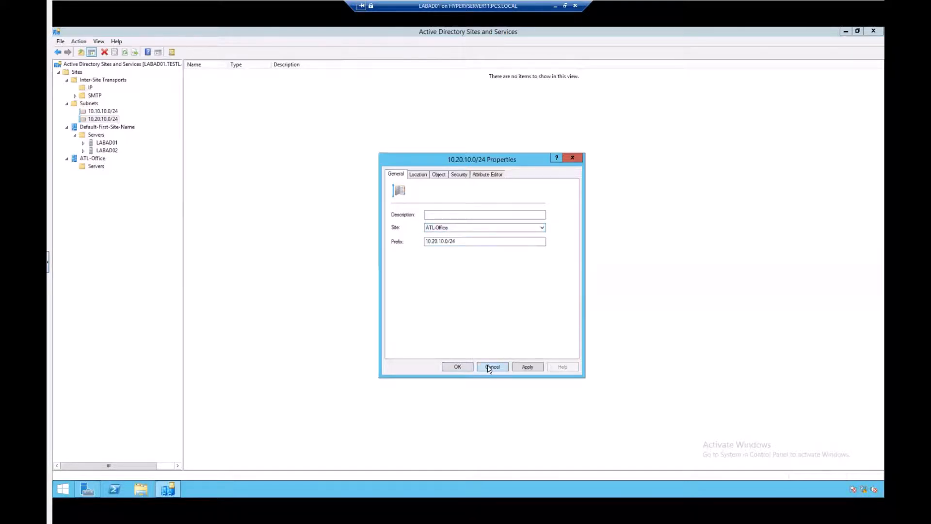
pyautogui.click(416, 175)
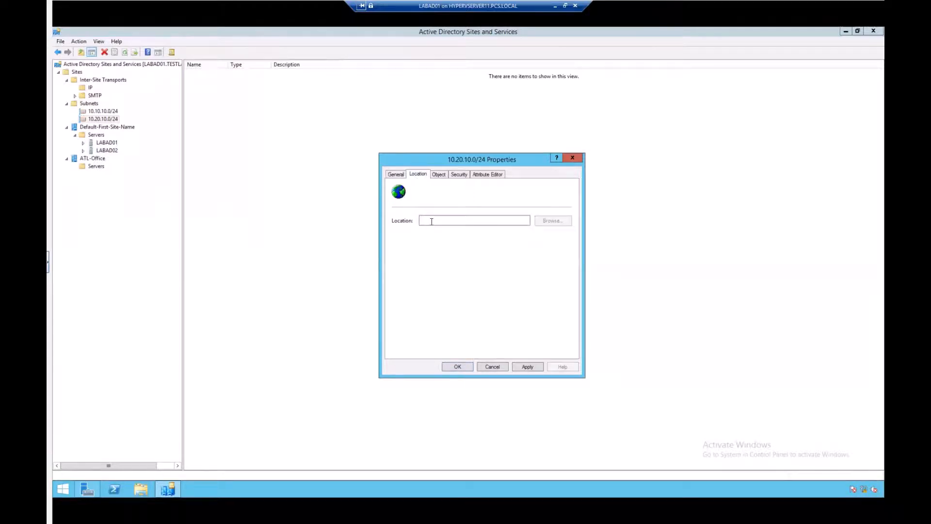
pyautogui.write('ATL')
pyautogui.click(458, 367)
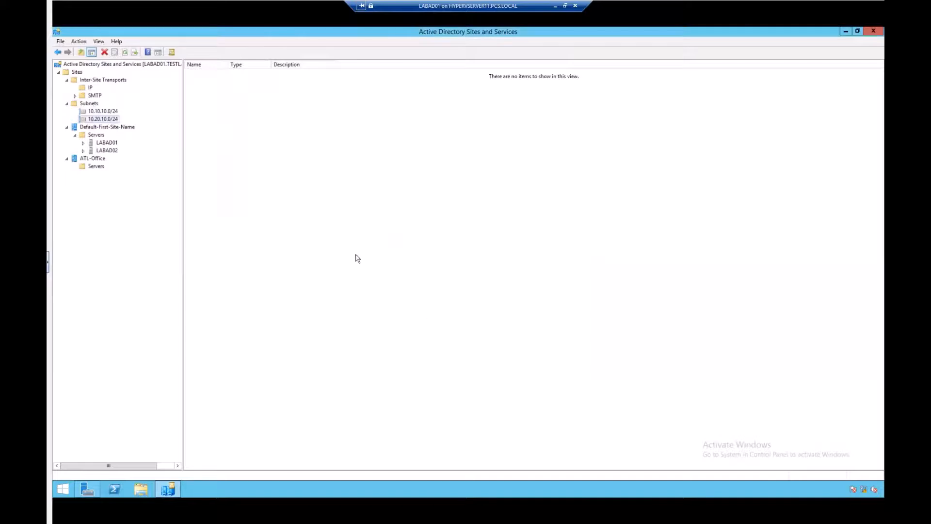
# Review the properties of the 10.20.30.0/24 and 10.20.20.0/24 subnets without making changes
pyautogui.click(92, 104)
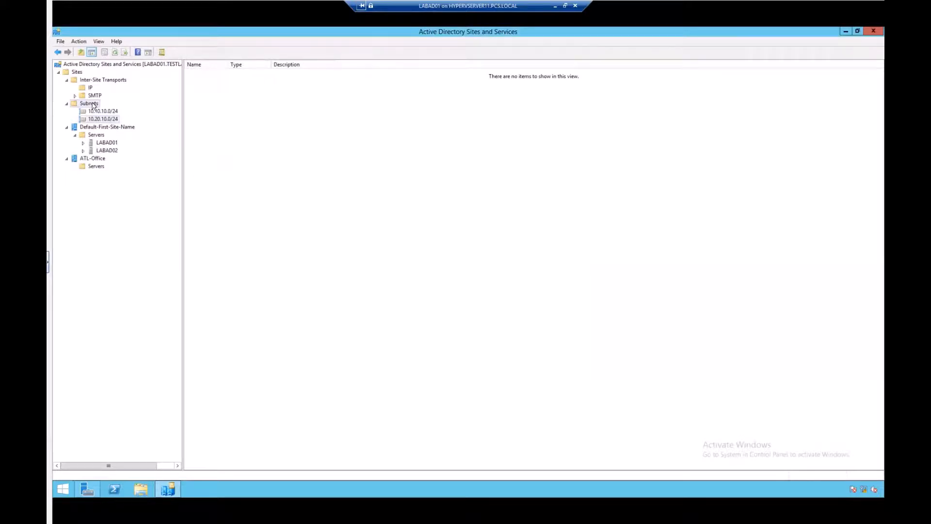
pyautogui.rightClick(93, 105)
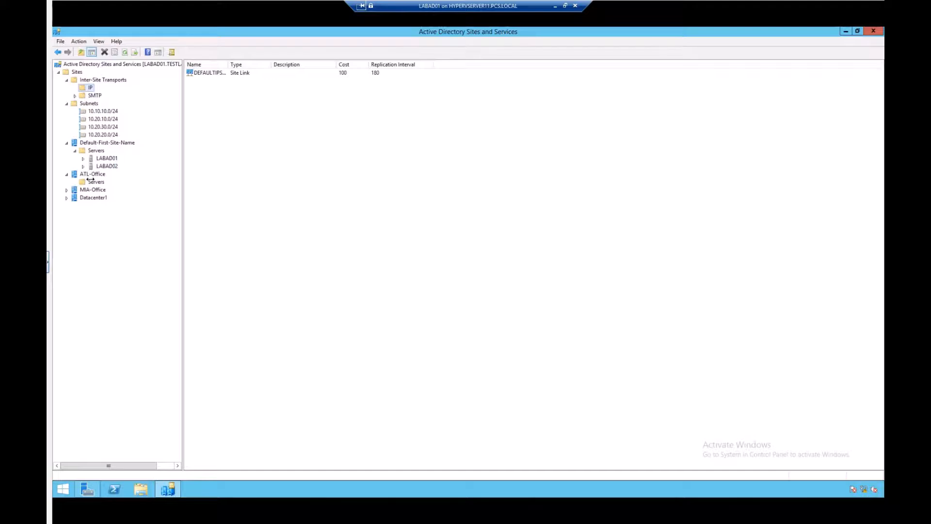
pyautogui.click(104, 128)
pyautogui.rightClick(103, 129)
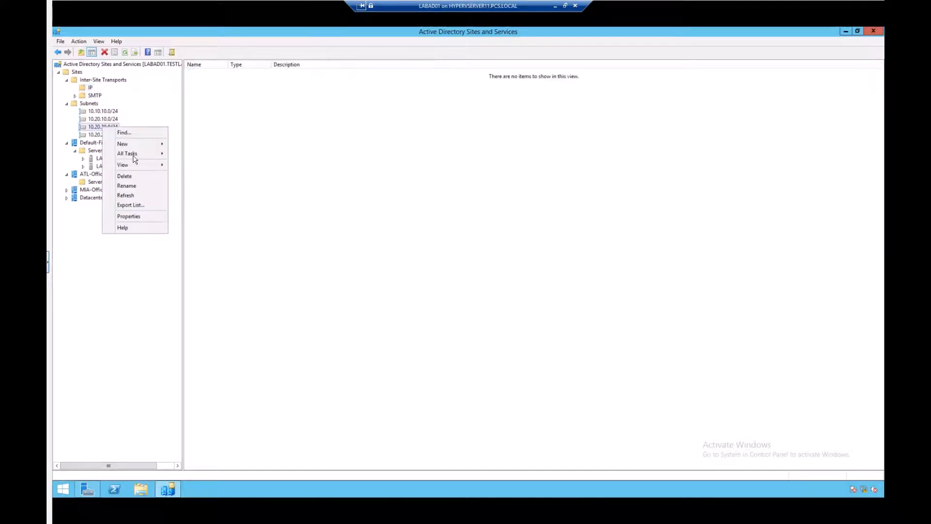
pyautogui.click(127, 215)
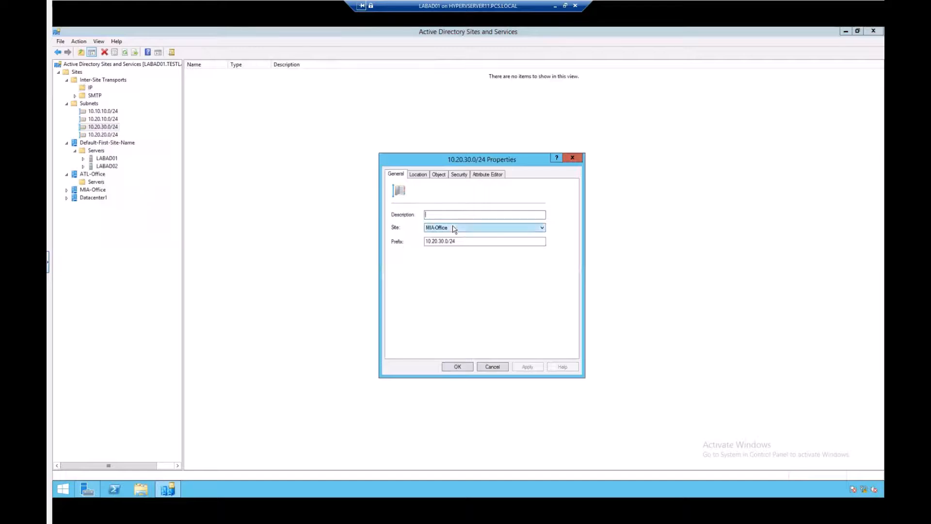
pyautogui.click(492, 366)
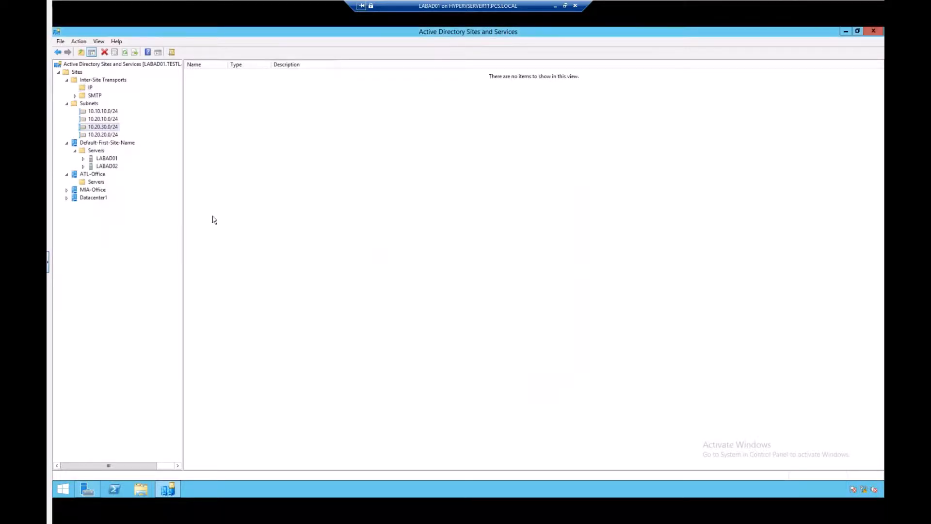
pyautogui.rightClick(105, 135)
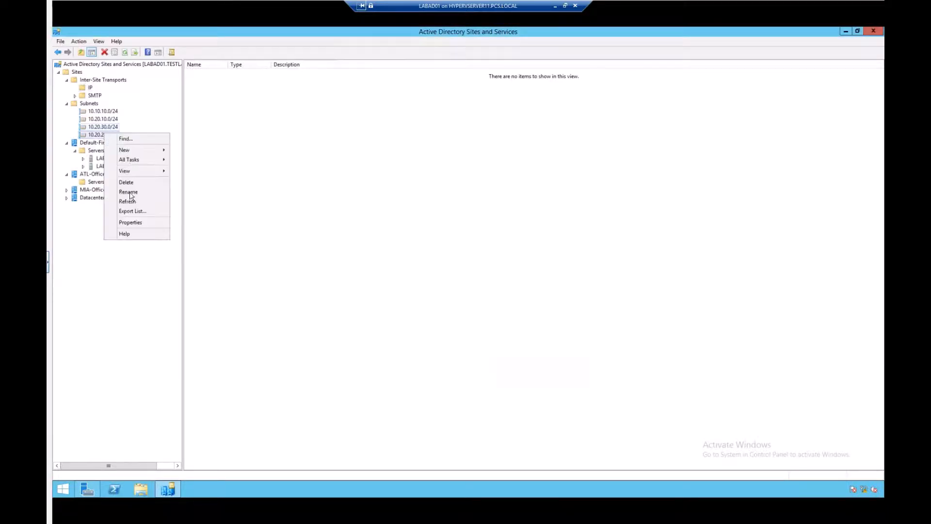
pyautogui.click(127, 223)
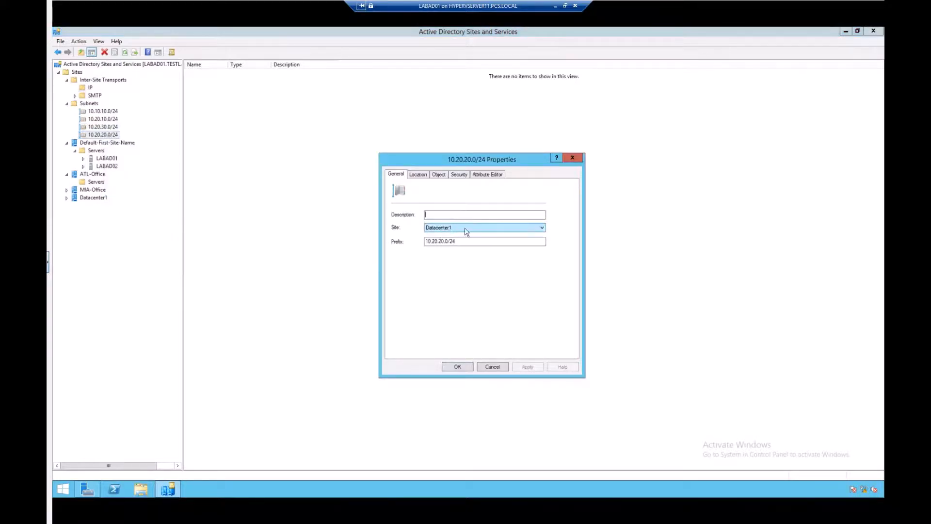
pyautogui.click(492, 366)
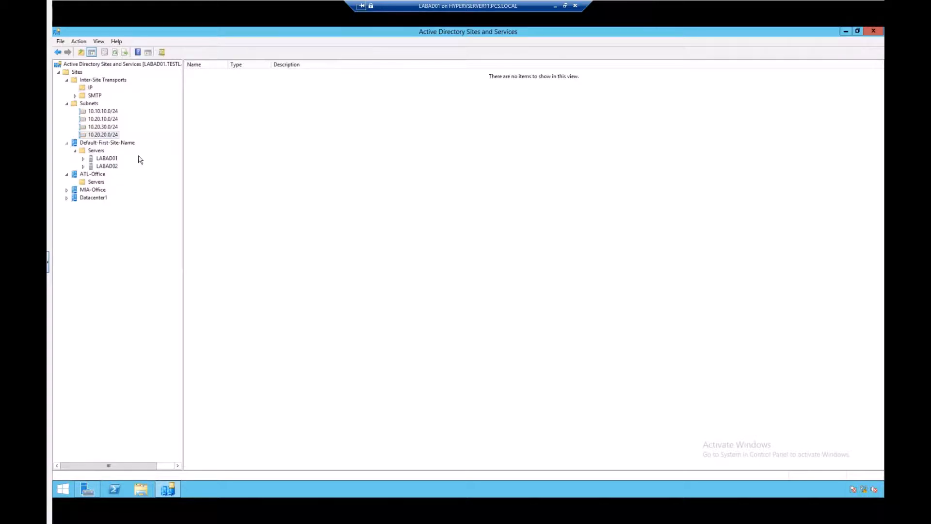
# Collapse the Default-First-Site-Name site and view the IP transport's site links with a wider Name column
pyautogui.click(67, 143)
pyautogui.click(91, 87)
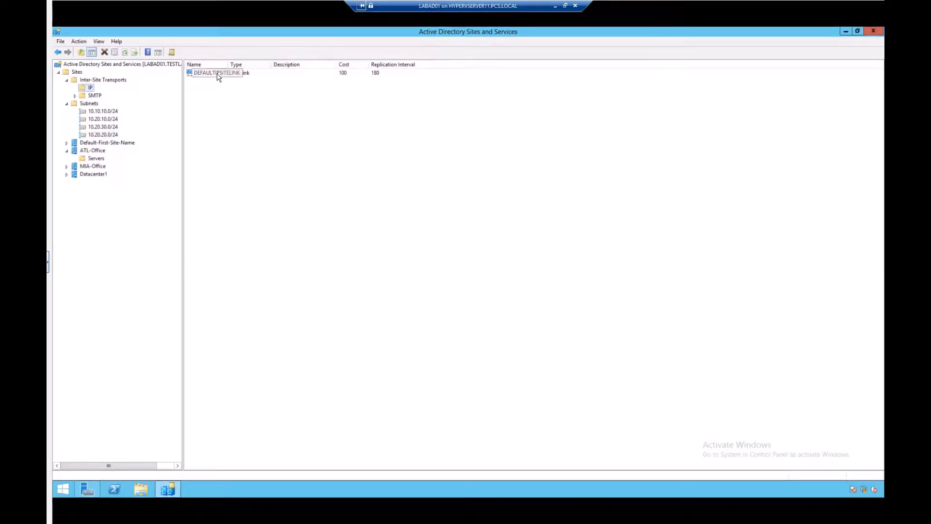
pyautogui.doubleClick(227, 64)
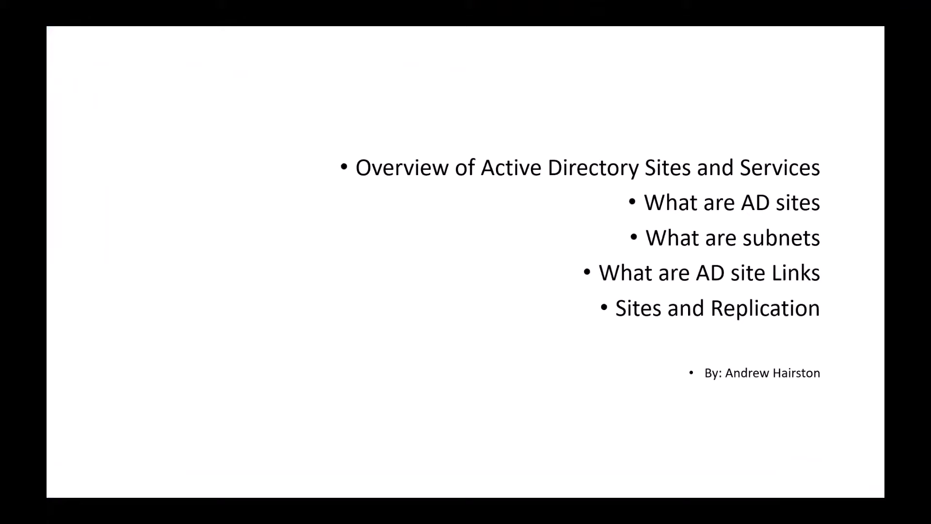
pyautogui.press('Right')
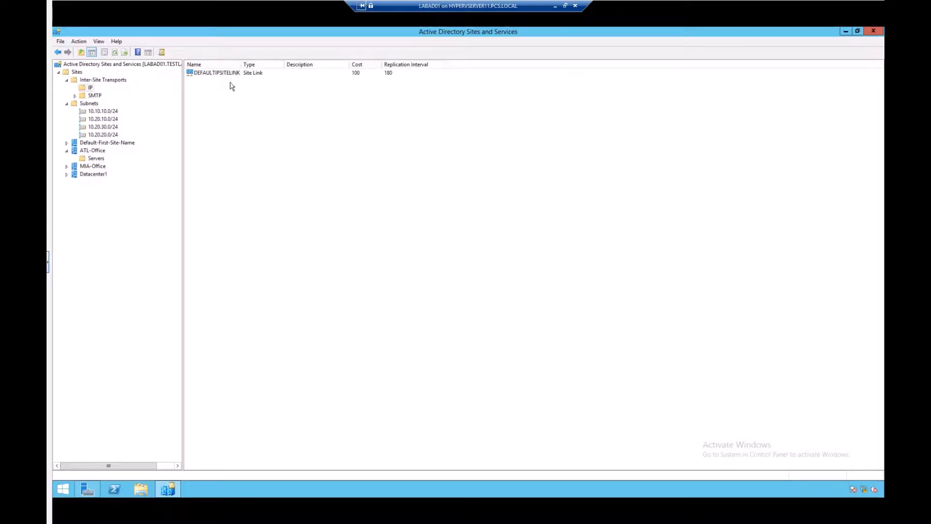
# Start a new site link under the IP transport and add ATL-Office to its sites
pyautogui.click(90, 87)
pyautogui.rightClick(89, 89)
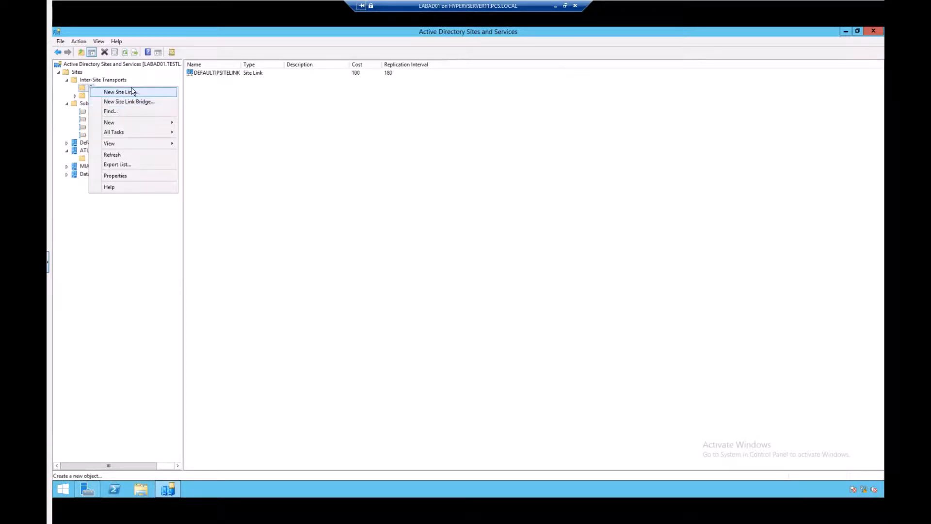
pyautogui.click(216, 105)
pyautogui.rightClick(217, 104)
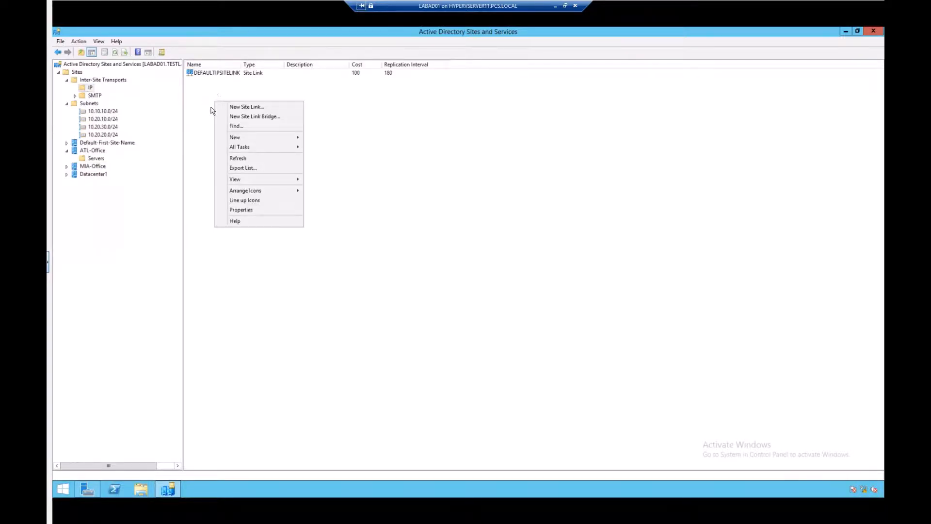
pyautogui.click(87, 88)
pyautogui.rightClick(87, 87)
pyautogui.click(114, 93)
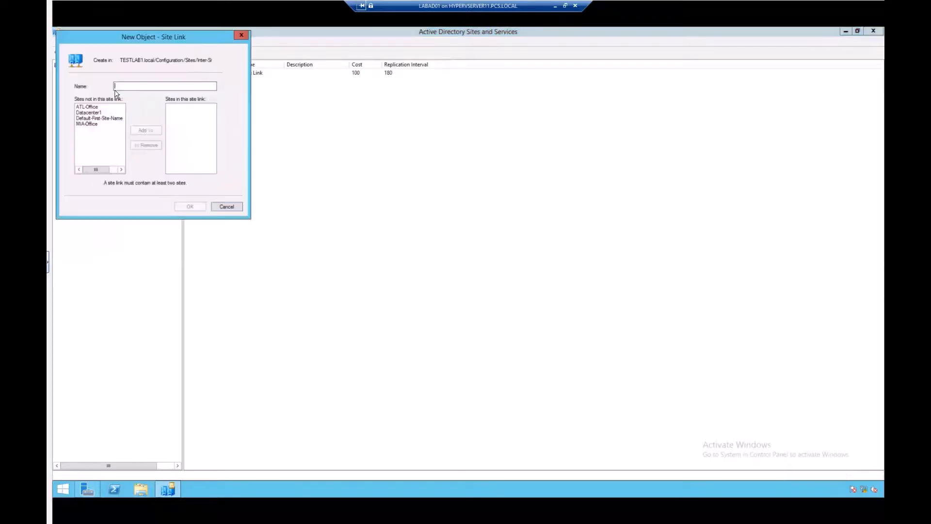
pyautogui.click(95, 108)
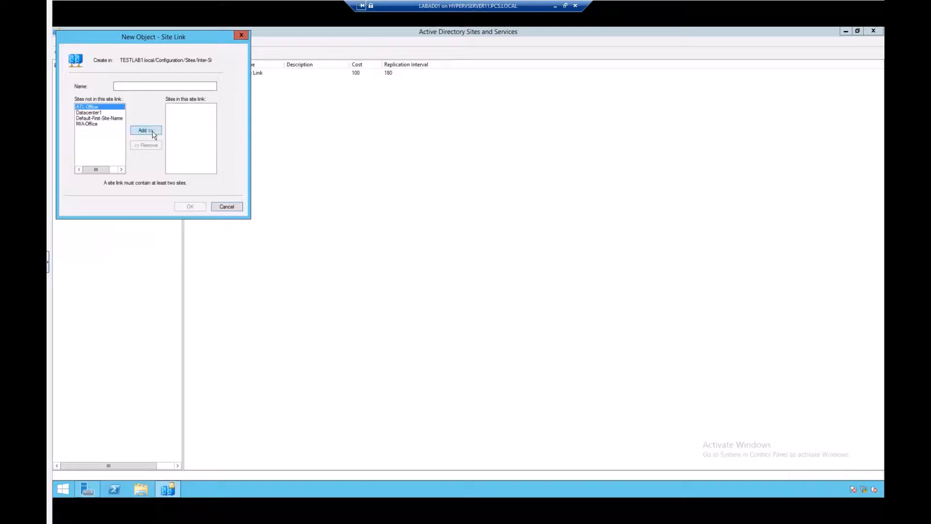
pyautogui.click(148, 131)
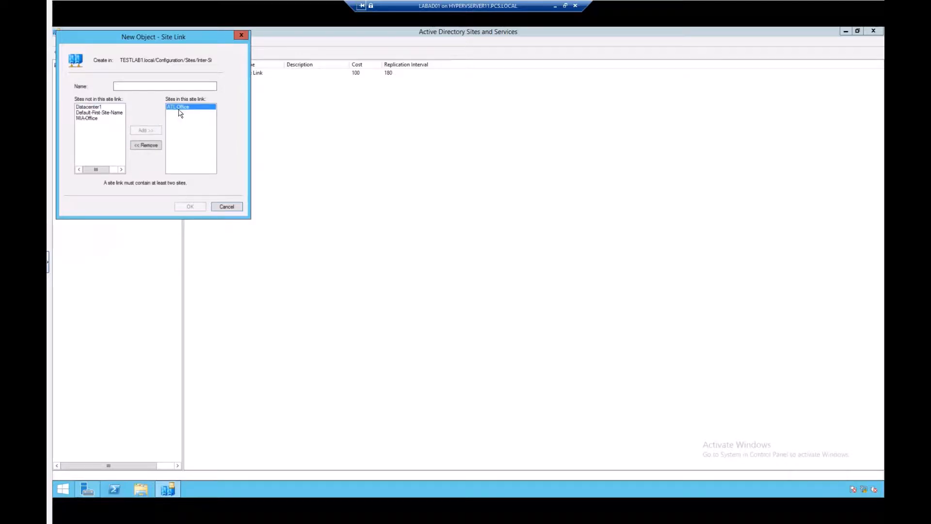
# Name the site link ATL-LINK and try to create it with only one site
pyautogui.click(148, 86)
pyautogui.write('ATL-LINK')
pyautogui.click(190, 207)
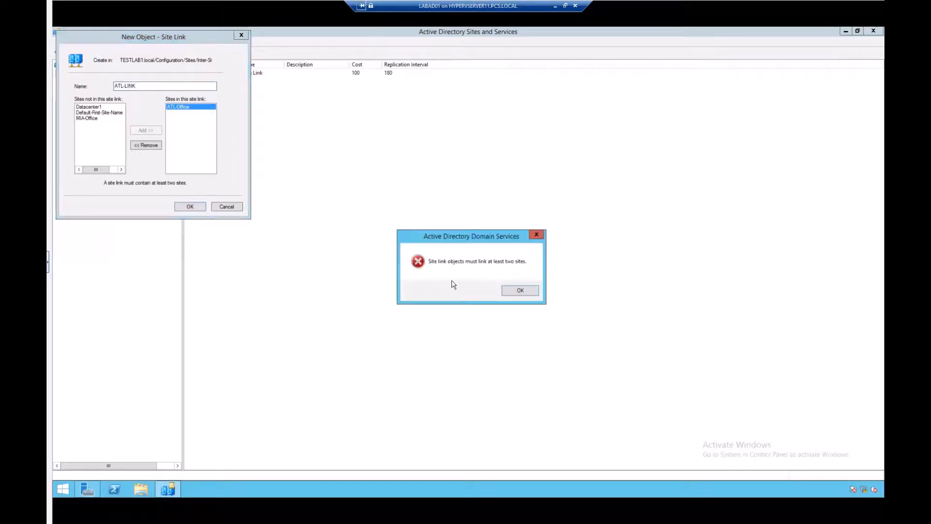
pyautogui.click(520, 292)
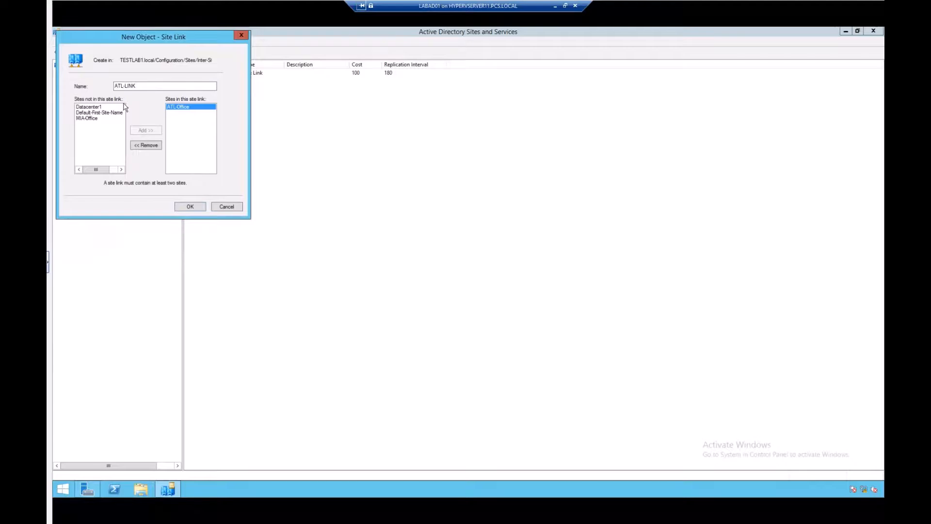
# Add Default-First-Site-Name to the ATL-LINK site link and create it
pyautogui.click(94, 107)
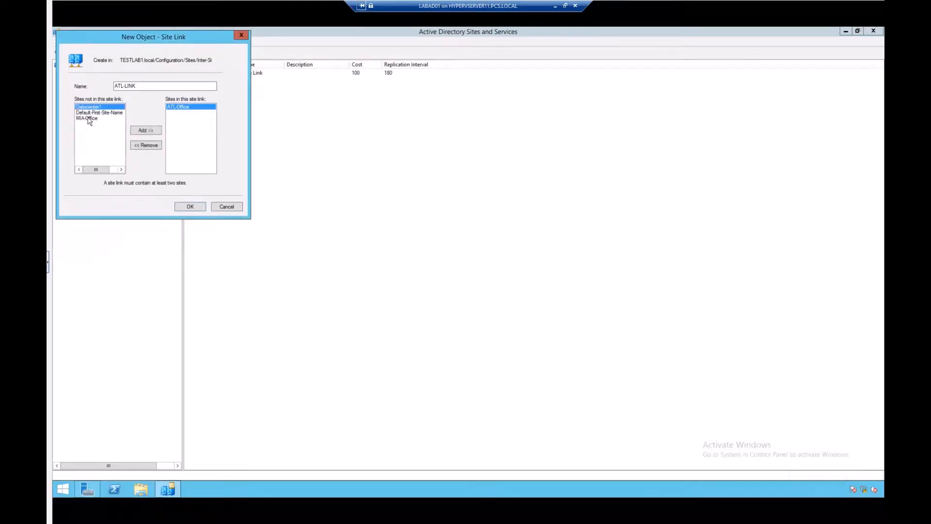
pyautogui.click(94, 113)
pyautogui.click(146, 130)
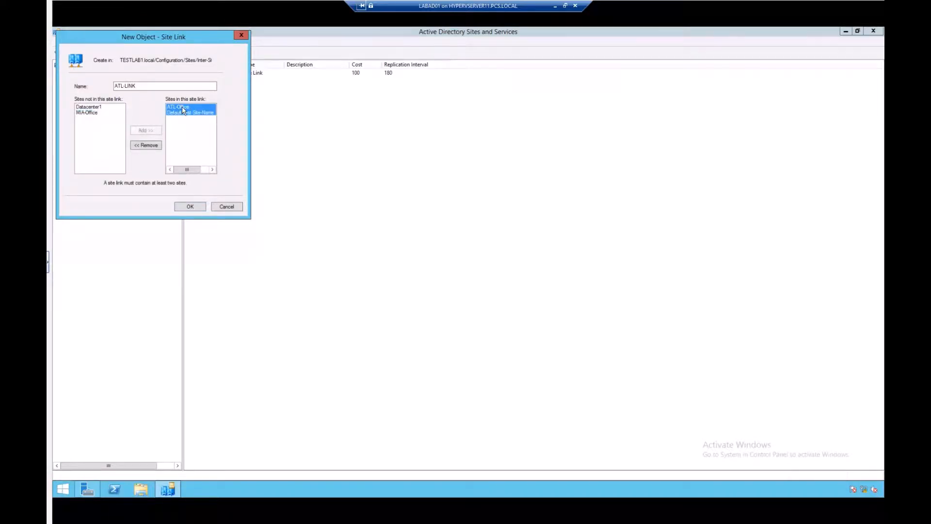
pyautogui.click(189, 207)
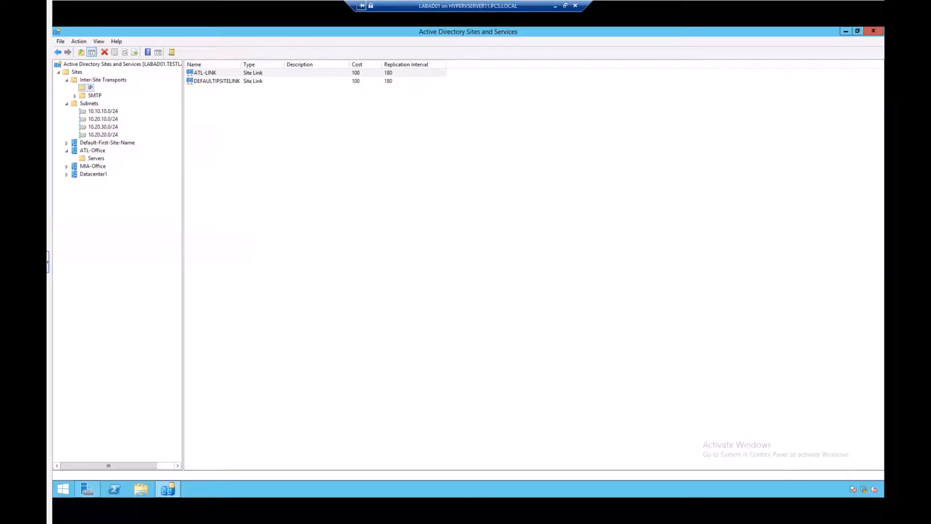
# Create an IP site link named MIA-To-ATL linking ATL-Office and MIA-Office
pyautogui.rightClick(90, 88)
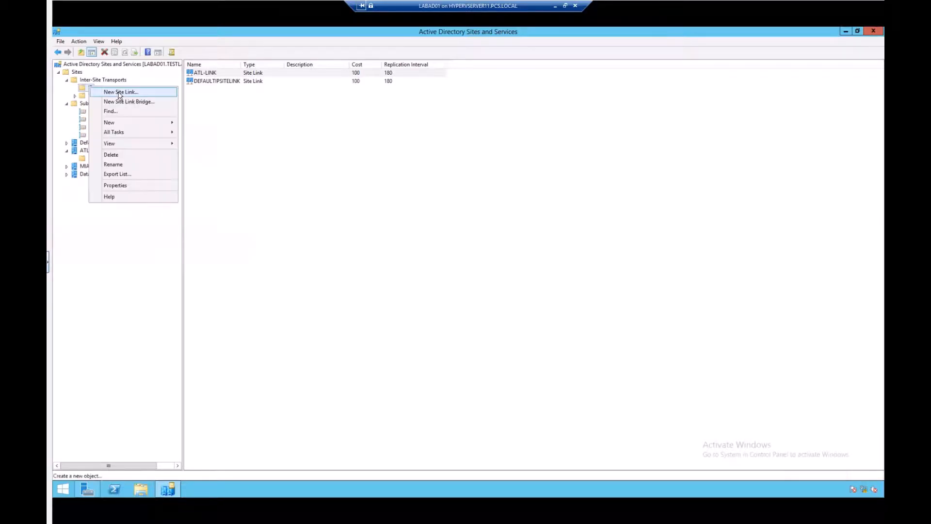
pyautogui.click(118, 92)
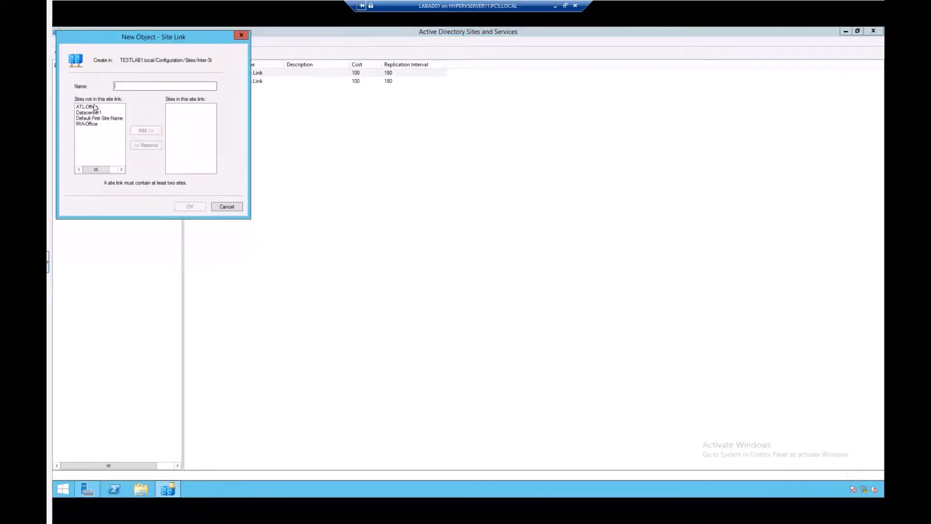
pyautogui.click(87, 107)
pyautogui.keyDown('ctrl'); pyautogui.click(87, 124); pyautogui.keyUp('ctrl')
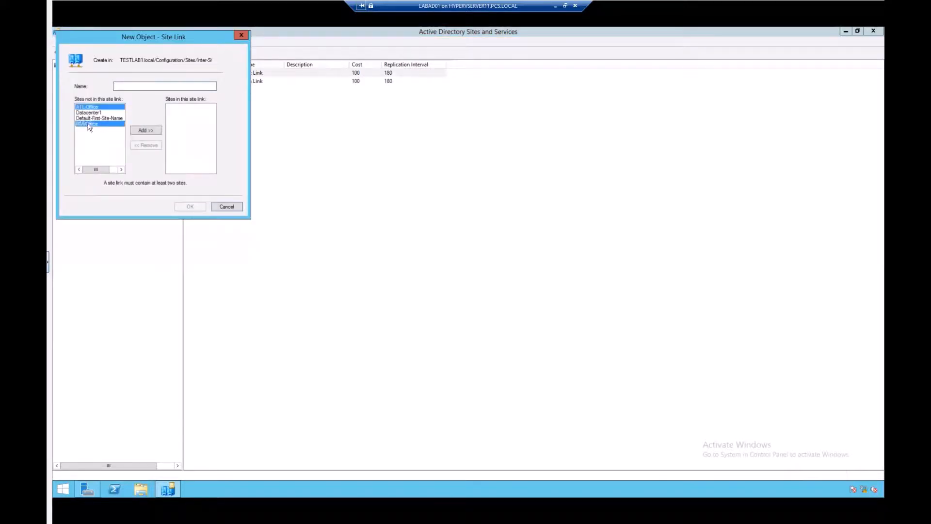
pyautogui.click(148, 131)
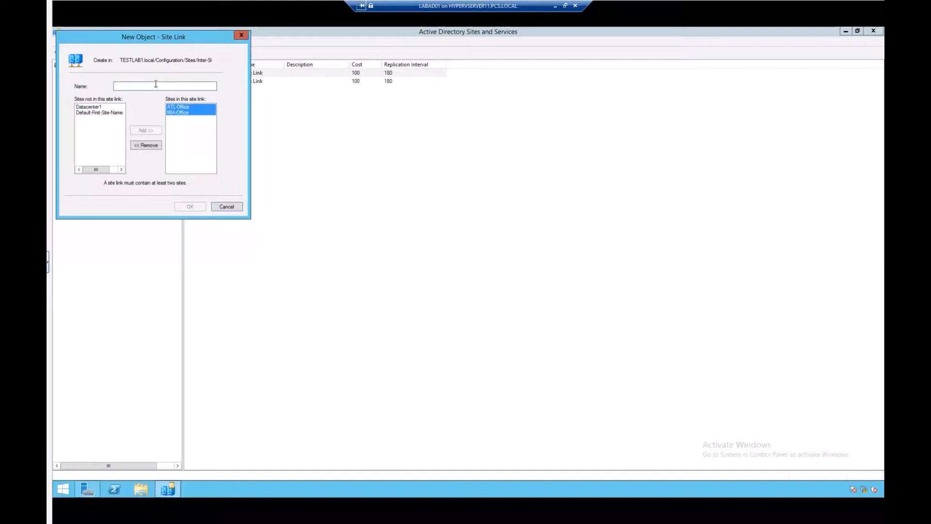
pyautogui.write('MIA-To-ATL')
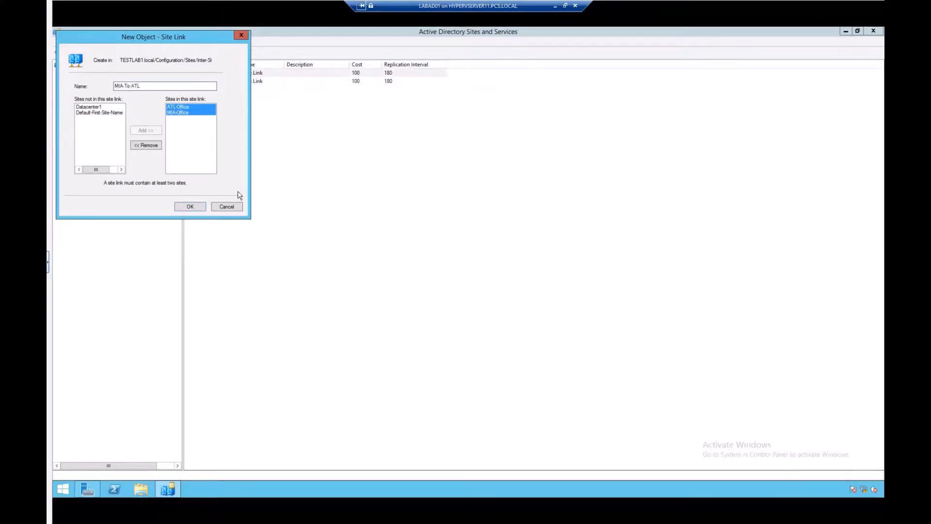
pyautogui.click(190, 206)
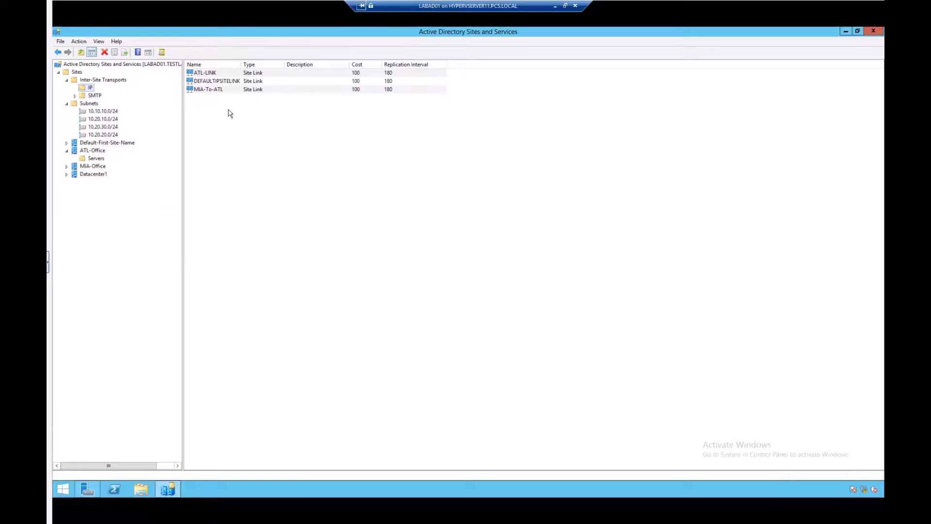
# Create an IP site link whose name begins Domain-To-Datac, linking Datacenter1 and Default-First-Site-Name
pyautogui.click(329, 180)
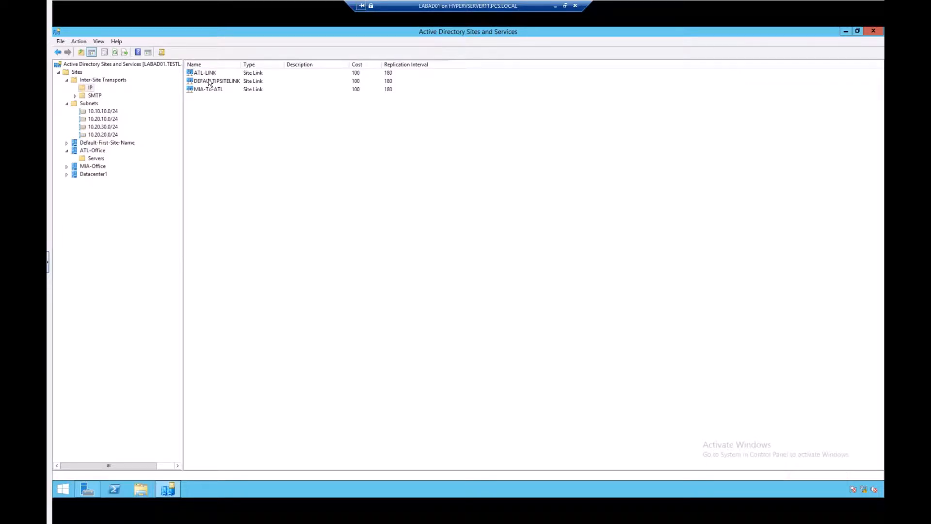
pyautogui.rightClick(90, 88)
pyautogui.click(117, 93)
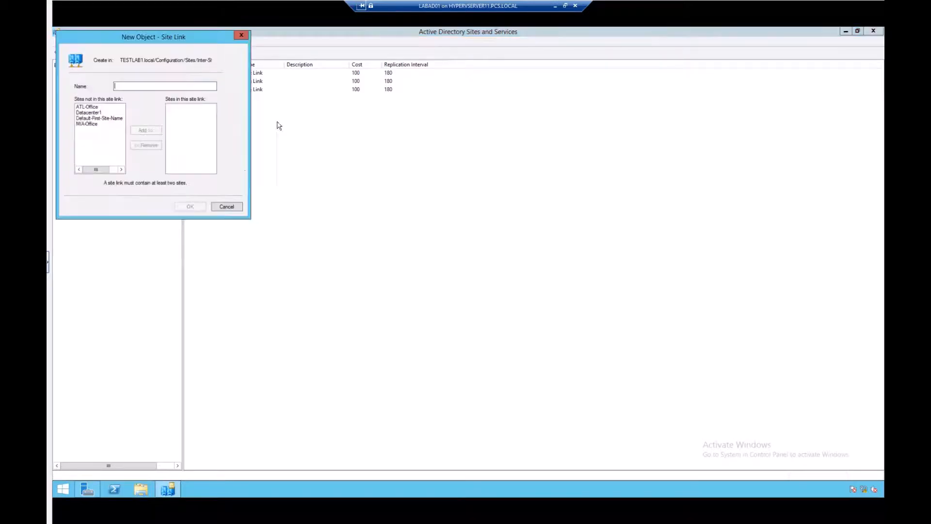
pyautogui.click(90, 113)
pyautogui.keyDown('ctrl'); pyautogui.click(93, 118); pyautogui.keyUp('ctrl')
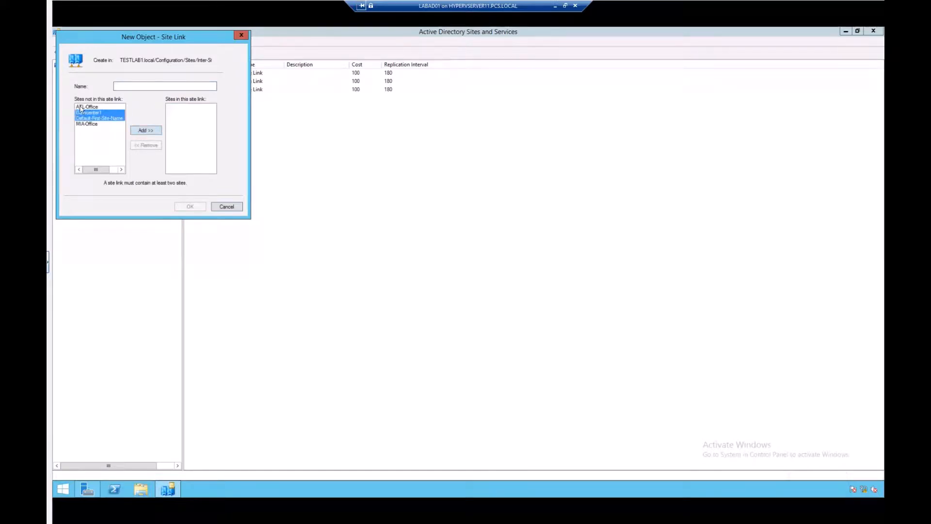
pyautogui.click(145, 131)
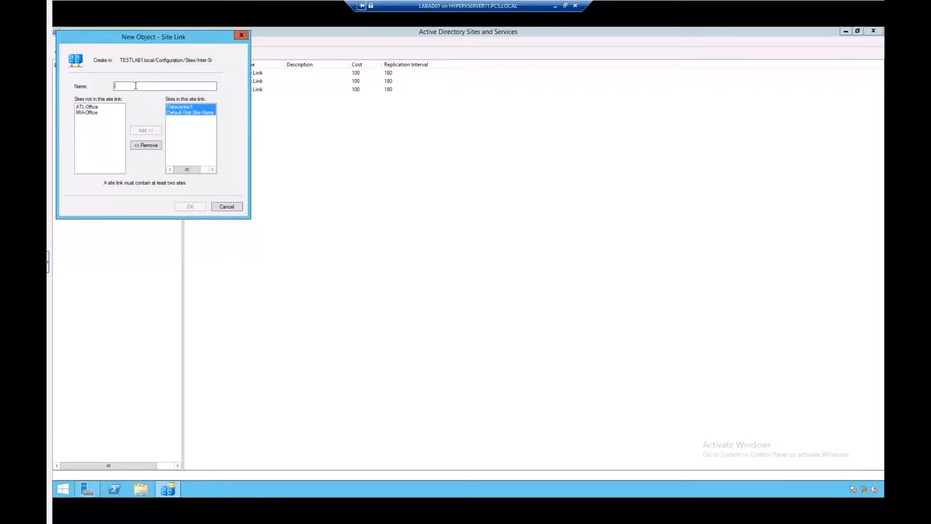
pyautogui.write('Domain-To-Datacenter')
pyautogui.click(190, 206)
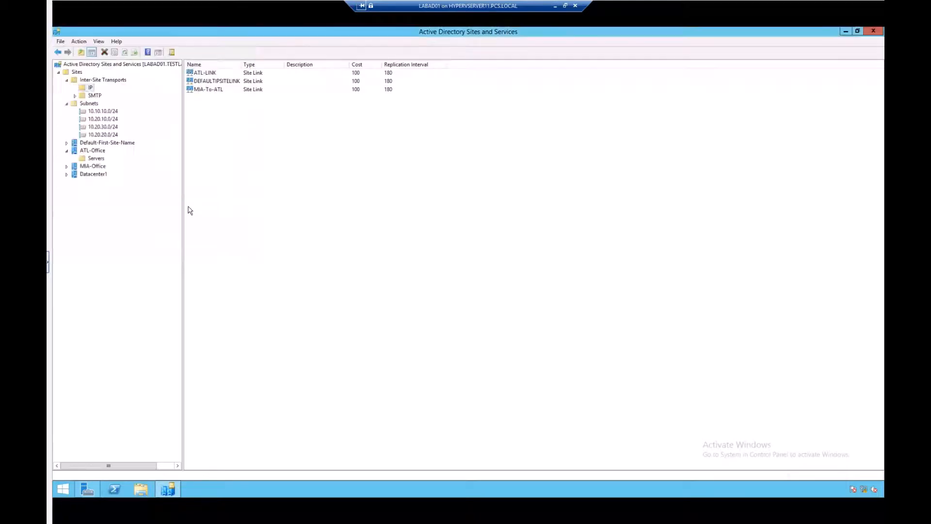
# Open the ATL-LINK site link's properties and close them without changes
pyautogui.click(206, 107)
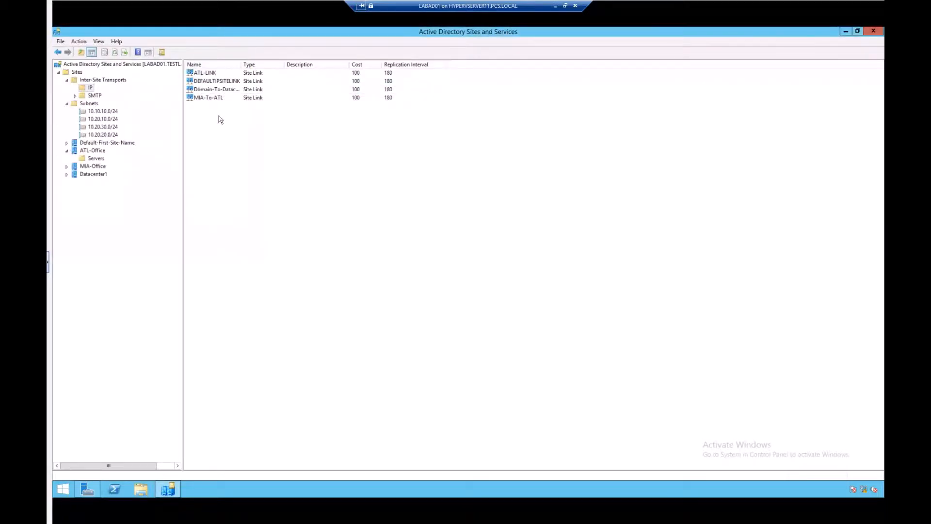
pyautogui.click(202, 72)
pyautogui.rightClick(202, 72)
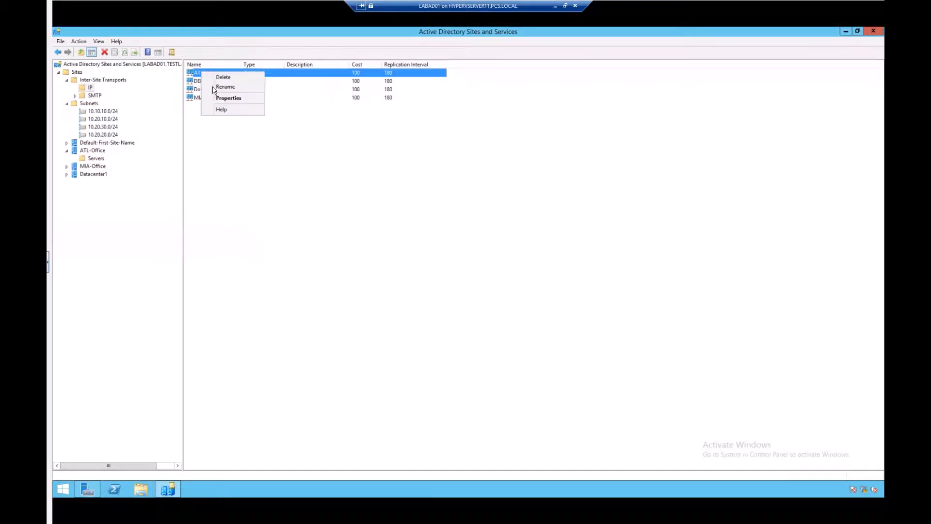
pyautogui.click(223, 98)
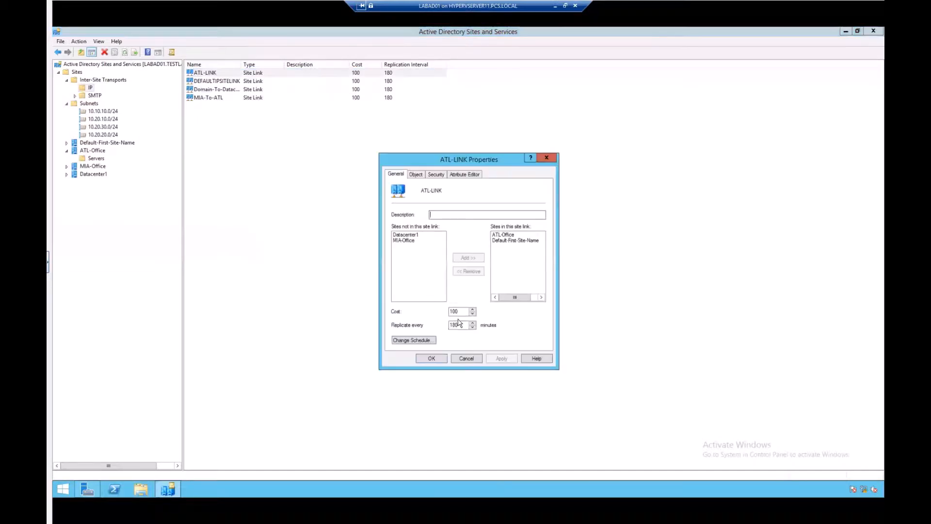
pyautogui.click(466, 360)
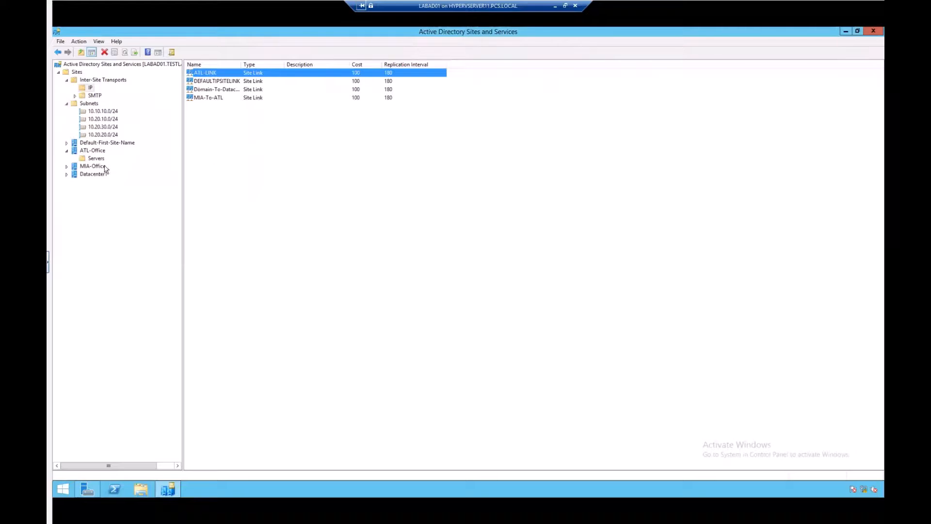
# Expand the Default-First-Site-Name site and browse its Servers container and domain controllers
pyautogui.click(71, 144)
pyautogui.click(68, 142)
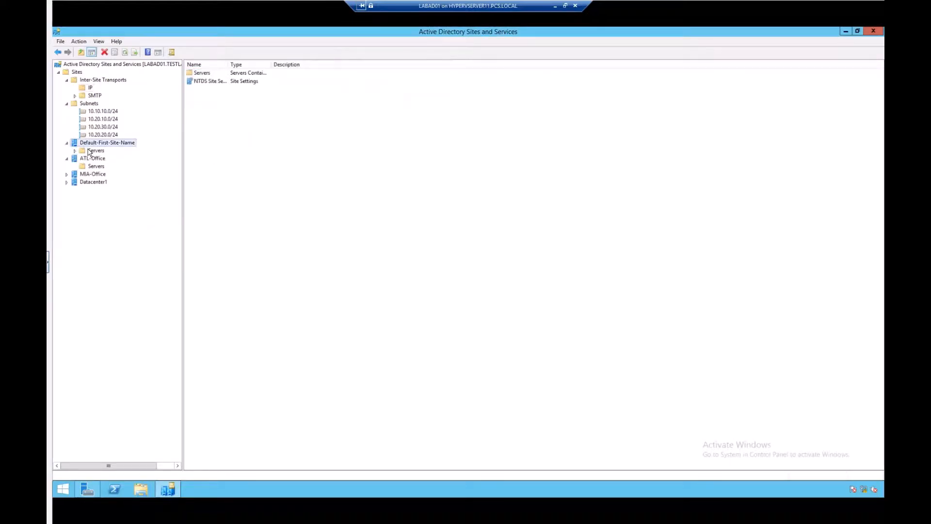
pyautogui.click(89, 151)
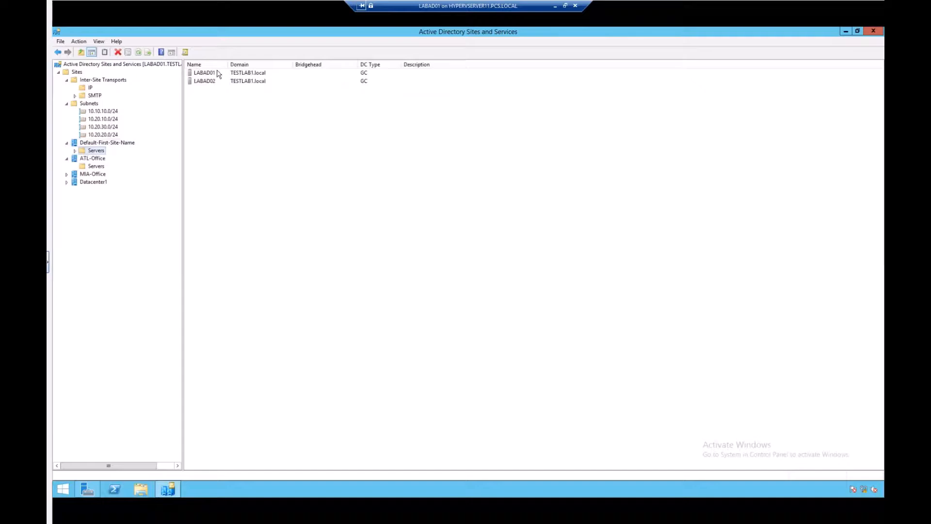
pyautogui.click(75, 152)
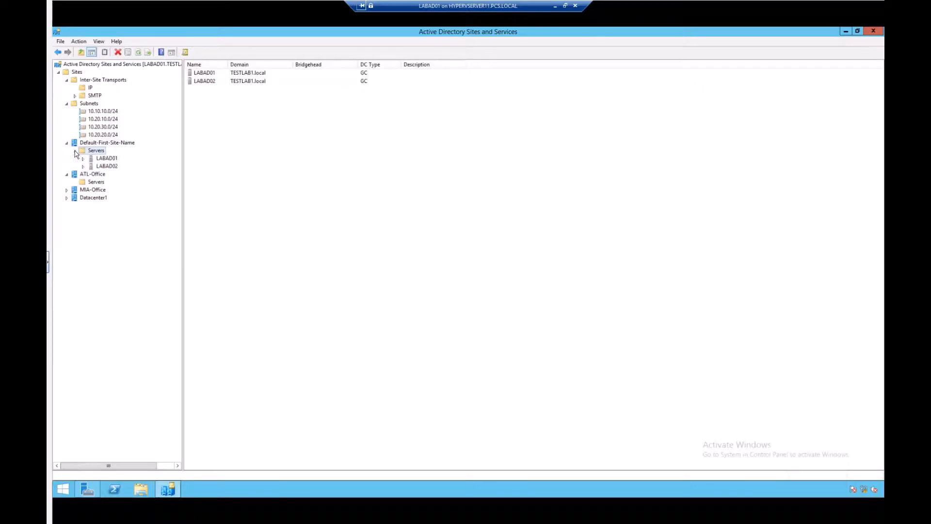
pyautogui.click(102, 143)
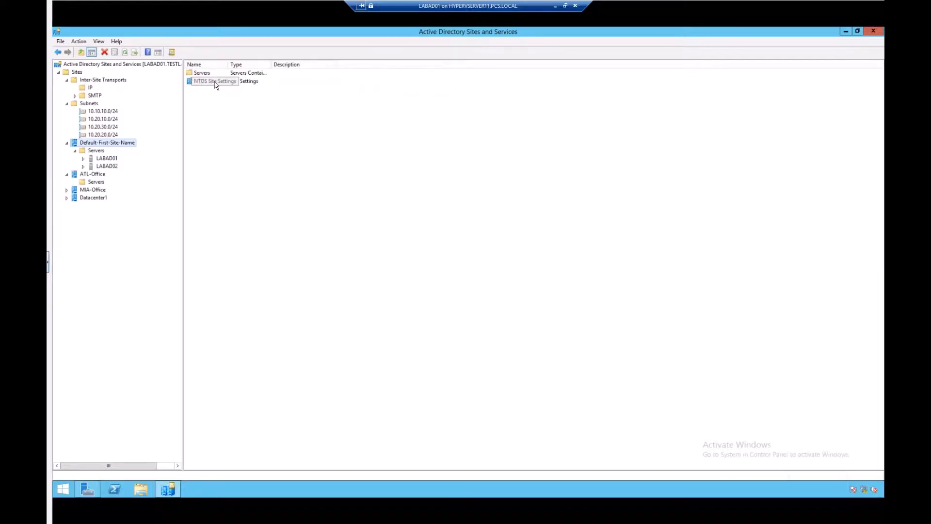
# Open the NTDS Site Settings properties of Default-First-Site-Name, view its schedule, and cancel both dialogs
pyautogui.click(196, 83)
pyautogui.rightClick(196, 83)
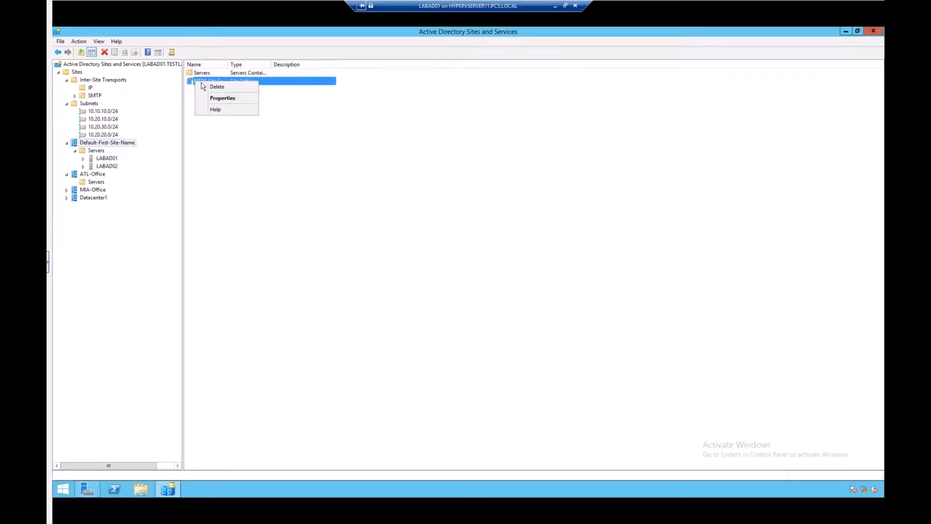
pyautogui.click(211, 98)
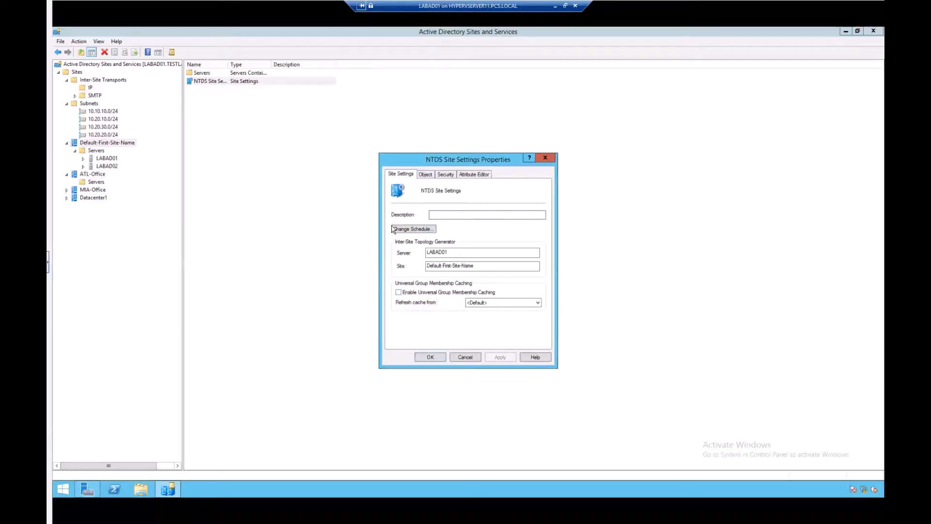
pyautogui.click(407, 232)
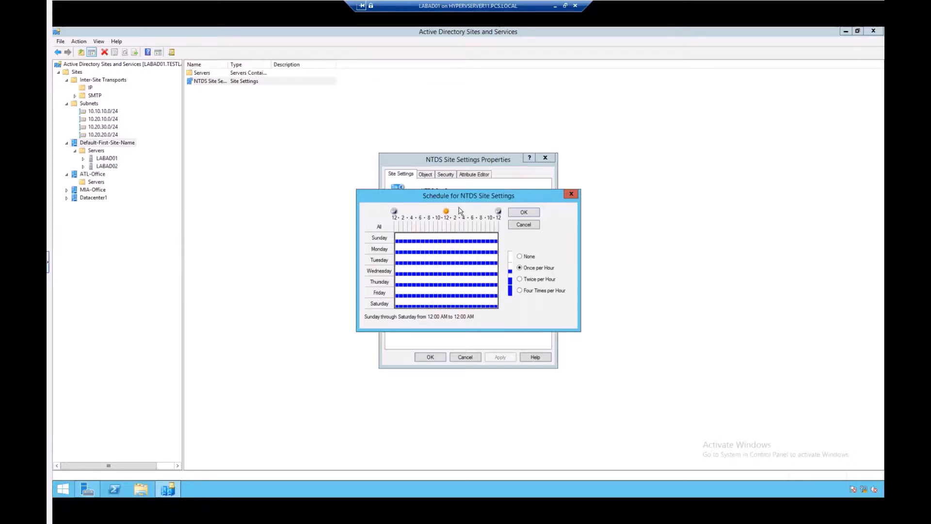
pyautogui.click(524, 224)
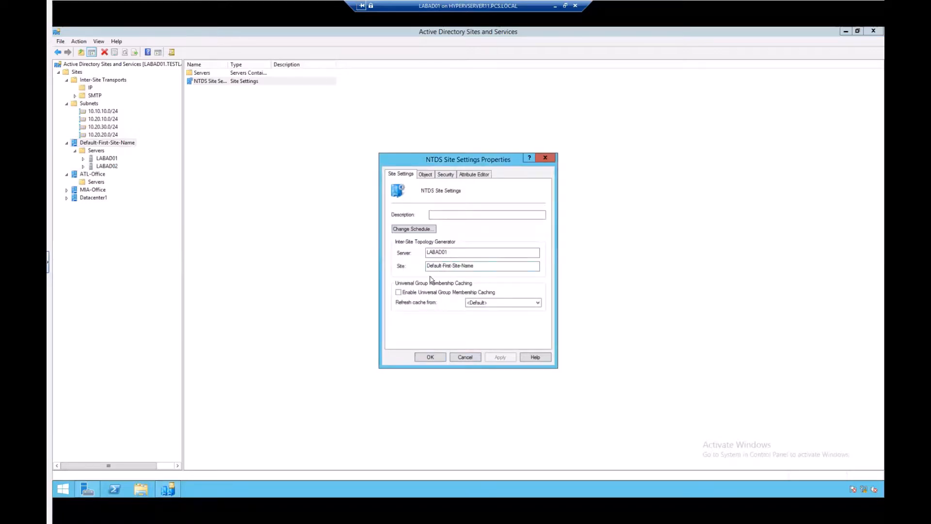
pyautogui.click(462, 357)
# Select the LABAD01 server and auto-fit the Type column of its settings list
pyautogui.click(105, 159)
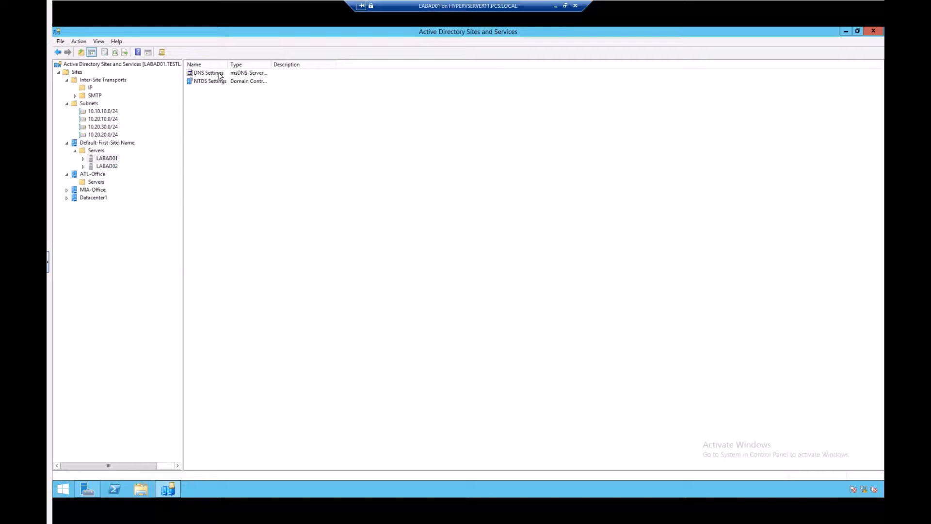
pyautogui.doubleClick(272, 64)
# Open the properties of LABAD01's DNS Settings object and cancel the dialog
pyautogui.click(217, 76)
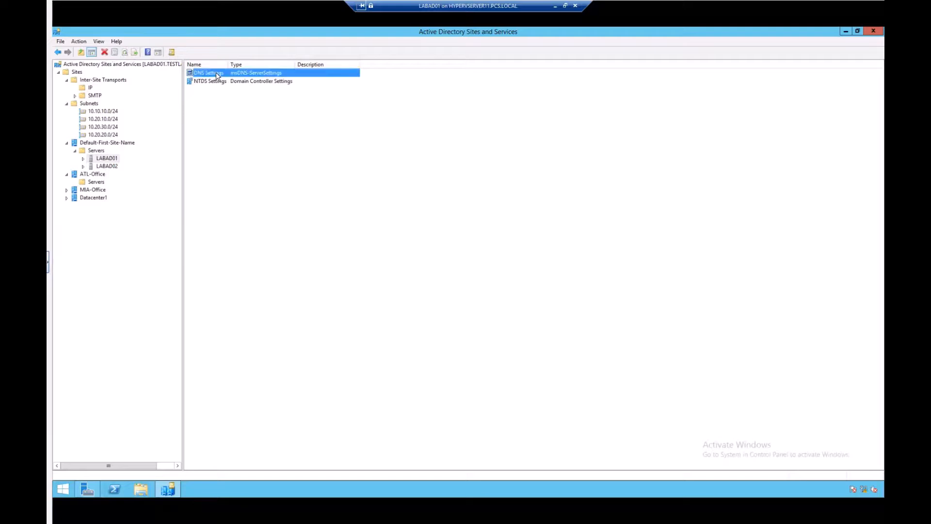
pyautogui.rightClick(217, 76)
pyautogui.click(236, 91)
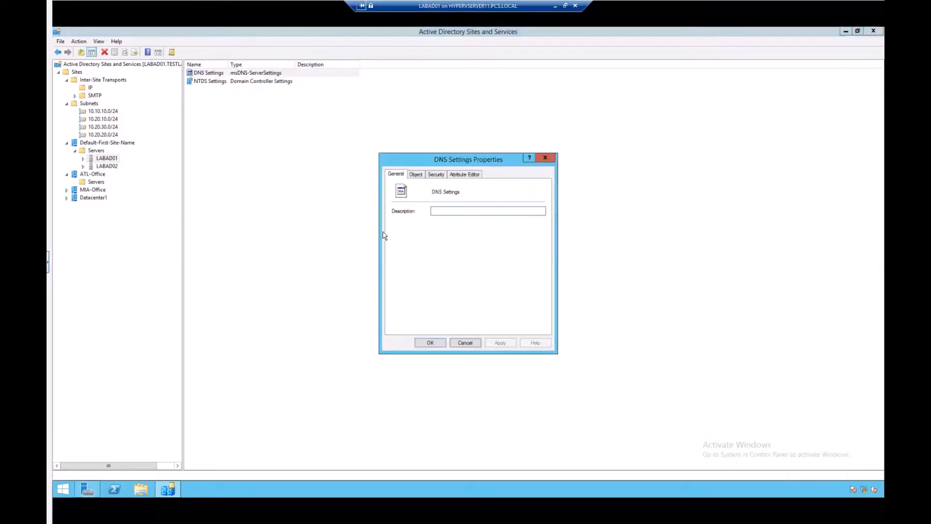
pyautogui.click(464, 343)
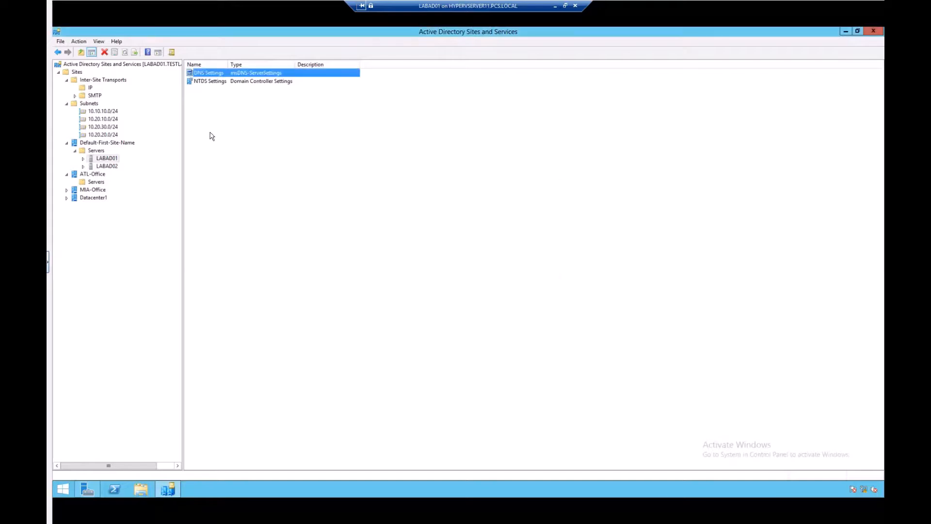
# Expand LABAD01, open its NTDS Settings, and auto-fit the connection list's columns
pyautogui.doubleClick(90, 161)
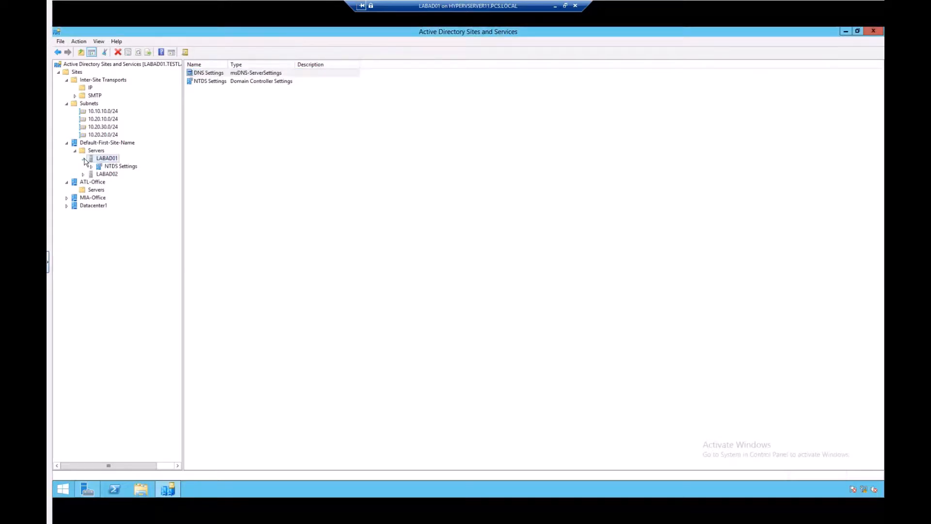
pyautogui.click(120, 167)
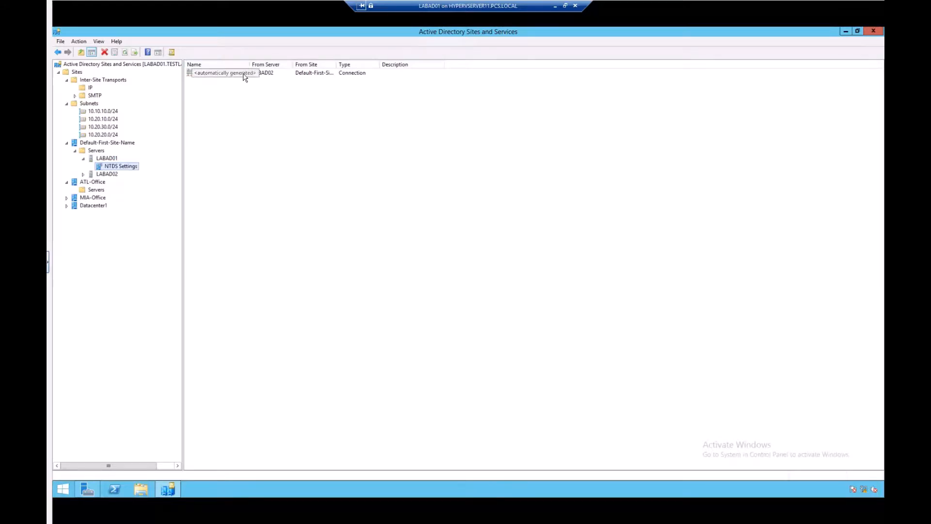
pyautogui.doubleClick(336, 64)
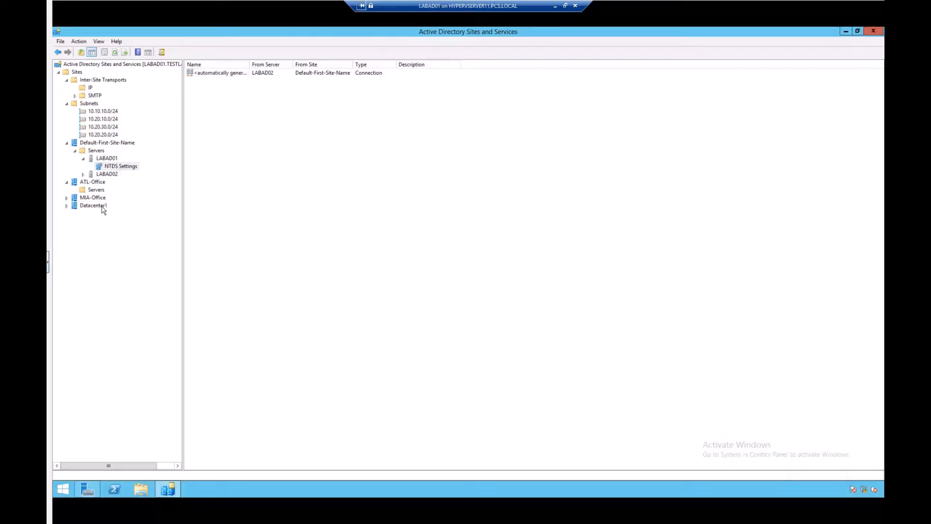
pyautogui.rightClick(225, 74)
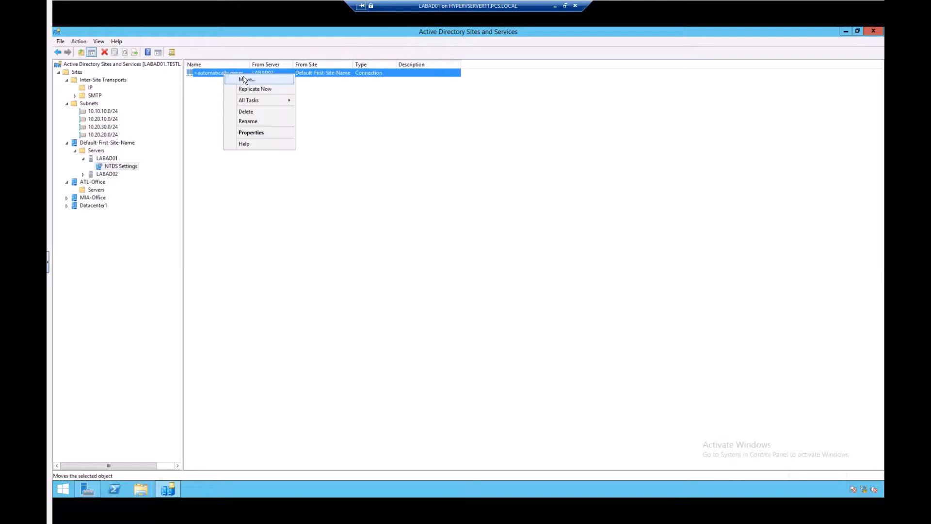
pyautogui.click(244, 80)
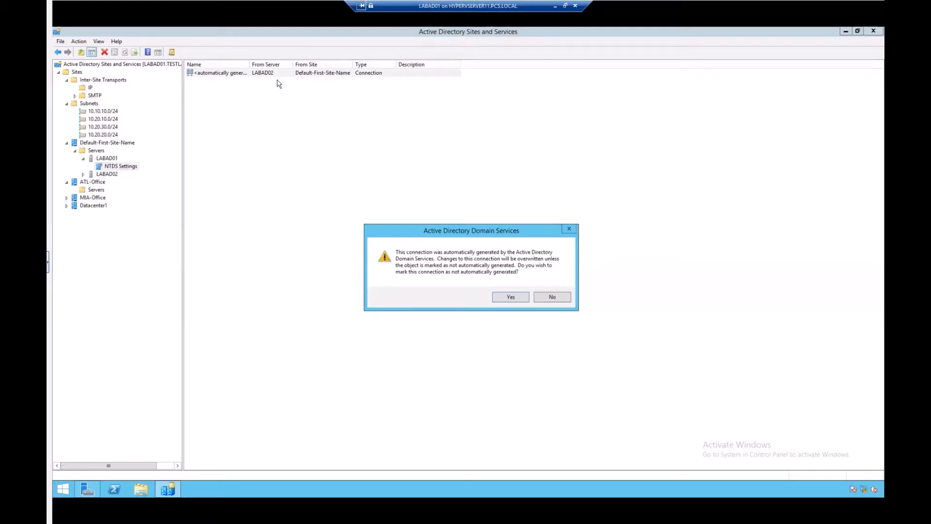
pyautogui.click(509, 297)
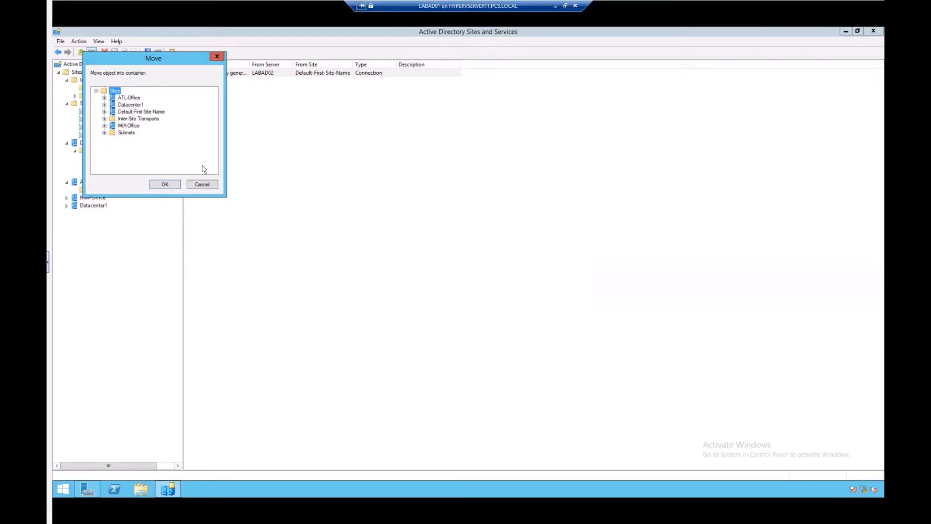
pyautogui.click(203, 185)
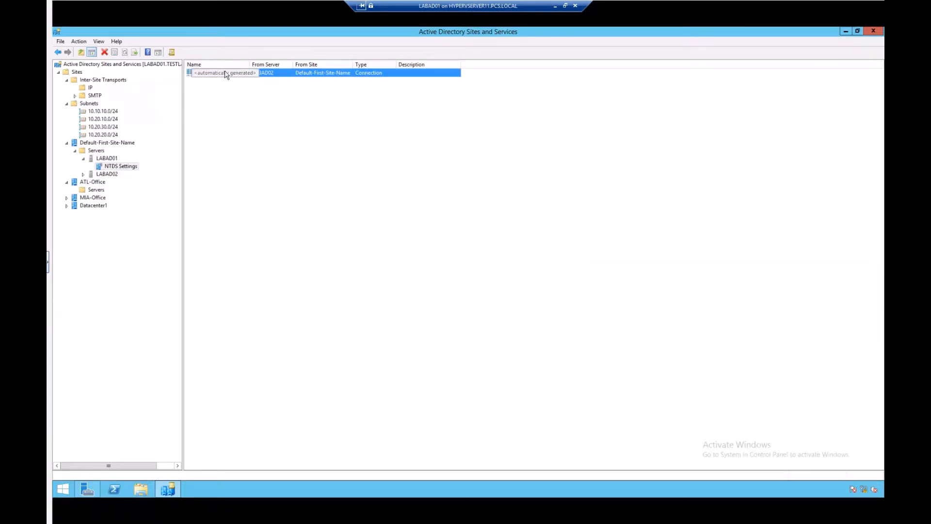
# Open the Find Computers dialog from the LABAD01 server's tasks and close it
pyautogui.click(106, 159)
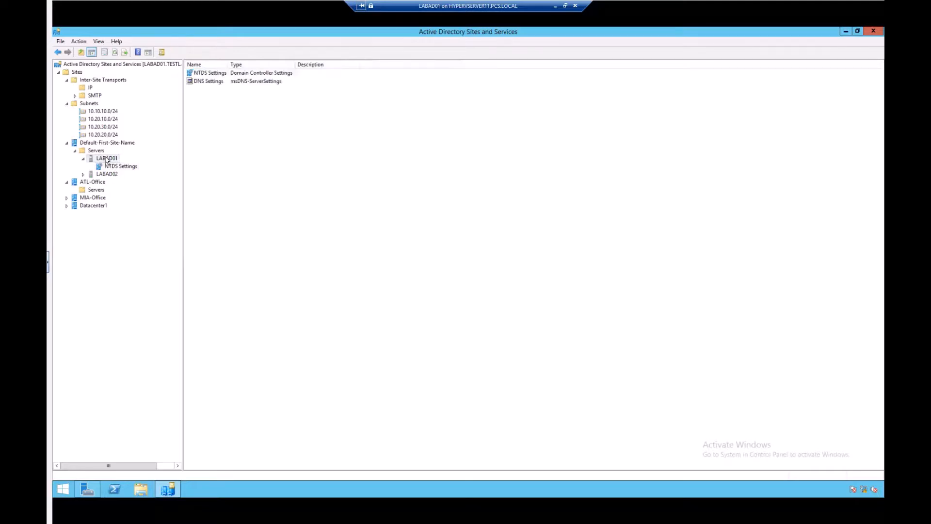
pyautogui.rightClick(105, 159)
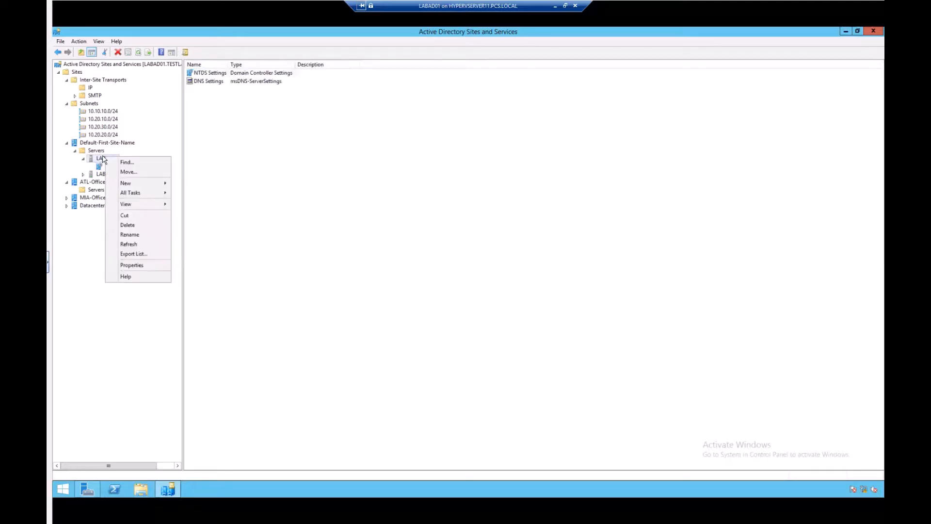
pyautogui.moveTo(138, 188)
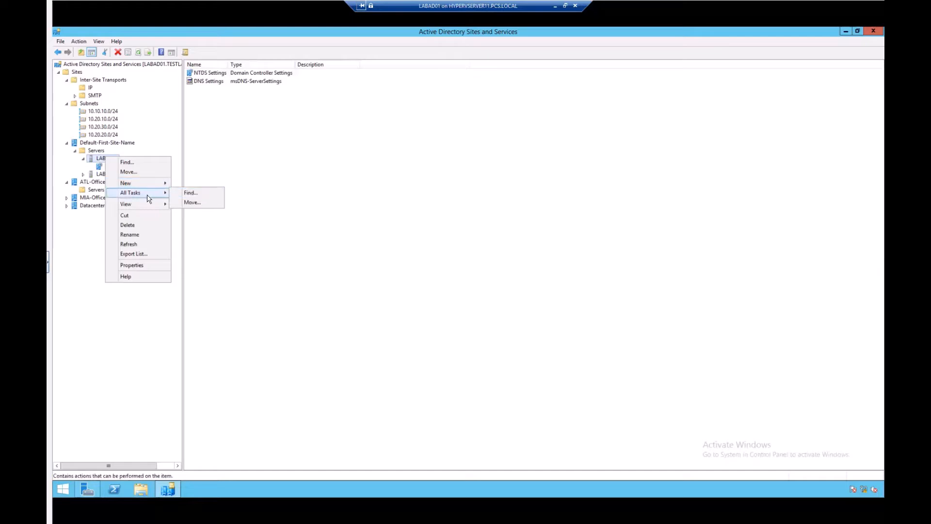
pyautogui.click(190, 193)
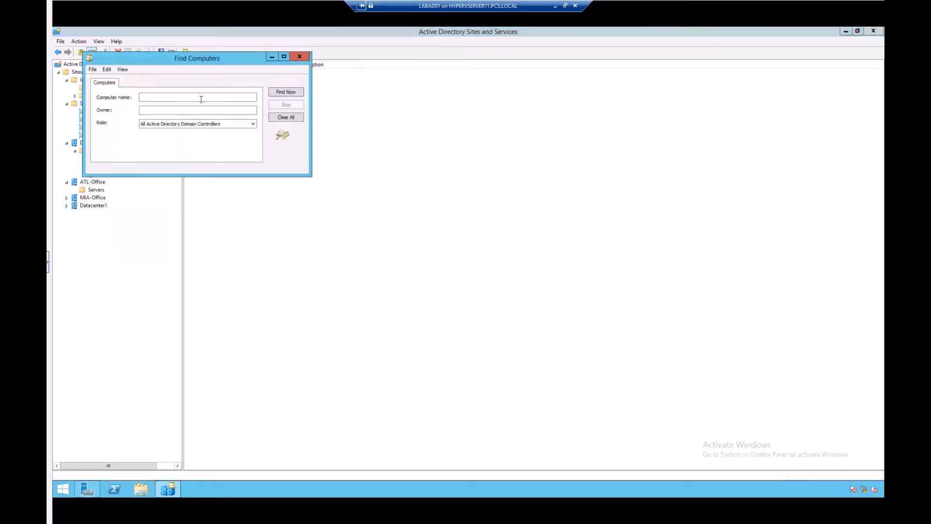
pyautogui.click(299, 57)
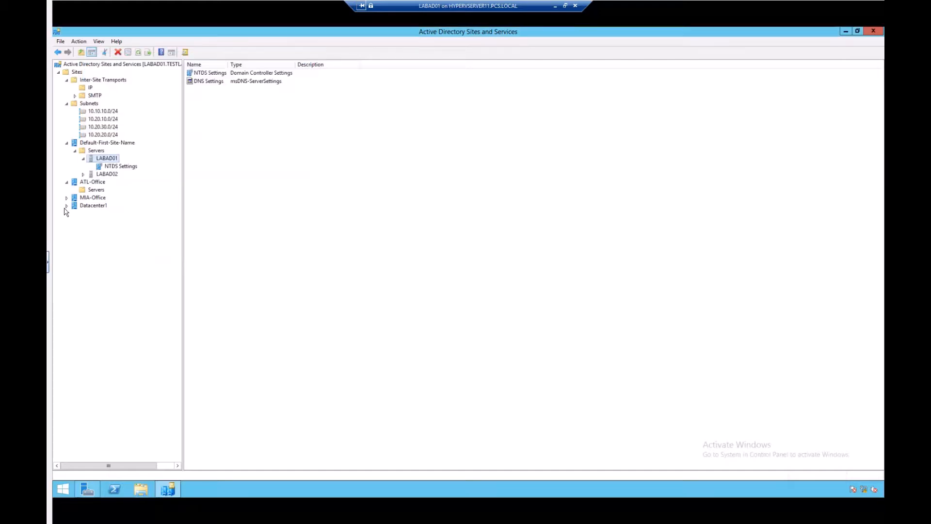
pyautogui.click(94, 151)
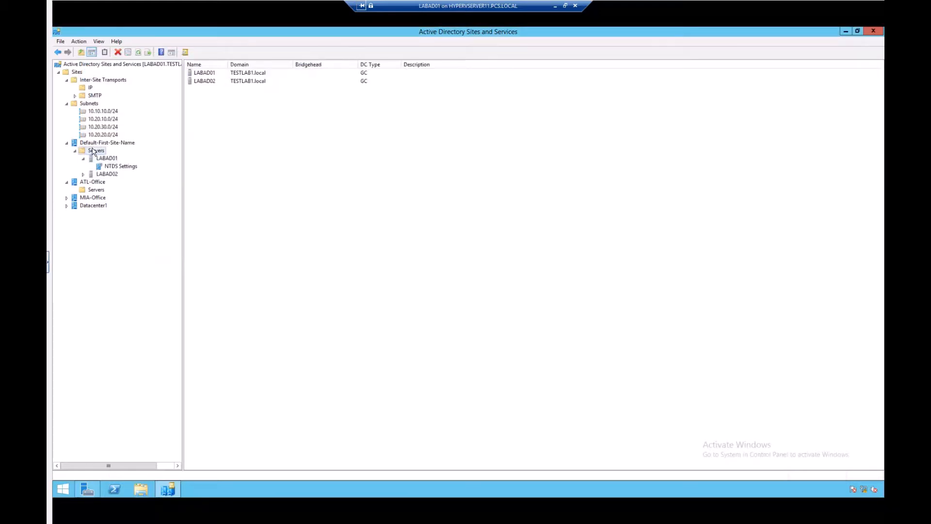
pyautogui.rightClick(93, 151)
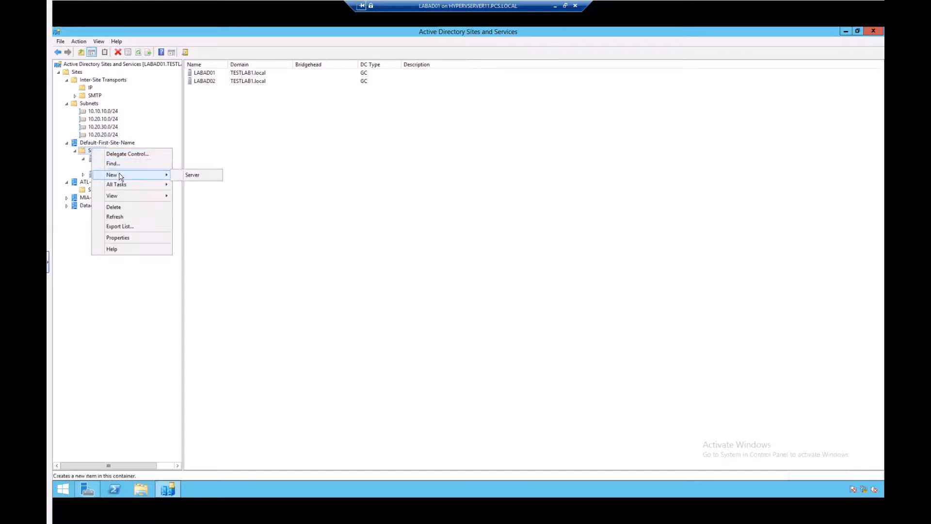
pyautogui.click(192, 175)
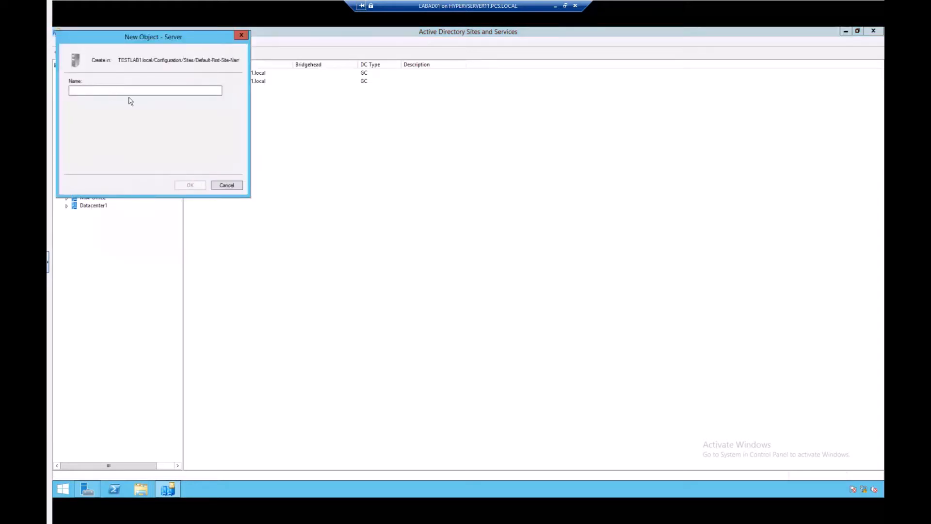
pyautogui.click(225, 185)
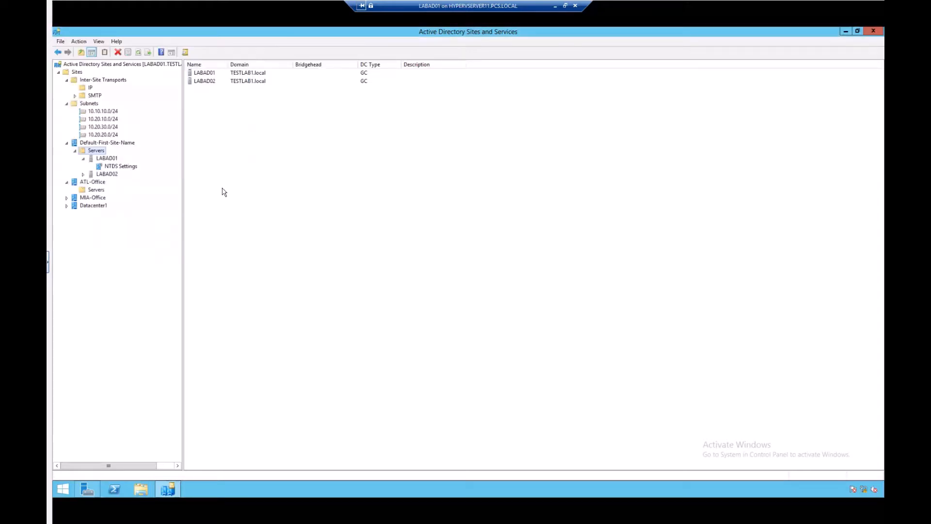
# Open the Properties of the Default-First-Site-Name Servers container and cancel them
pyautogui.rightClick(102, 151)
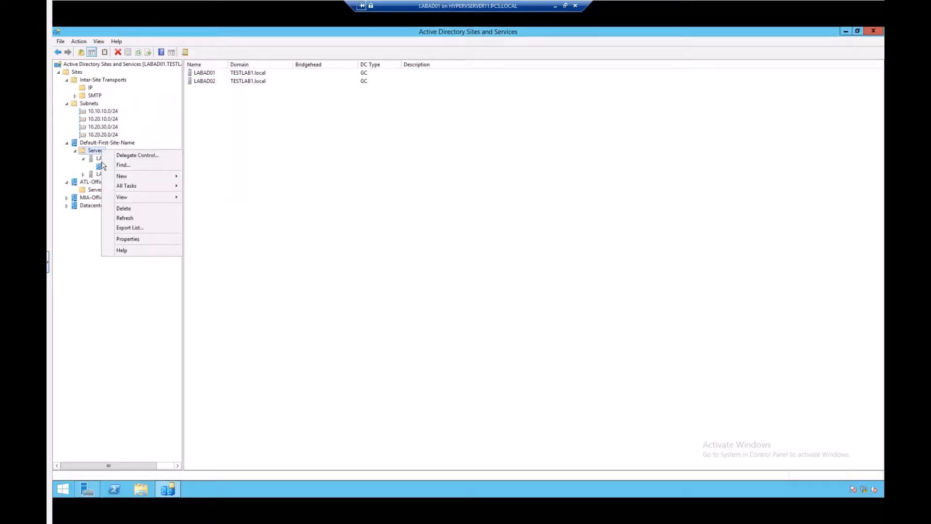
pyautogui.moveTo(146, 186)
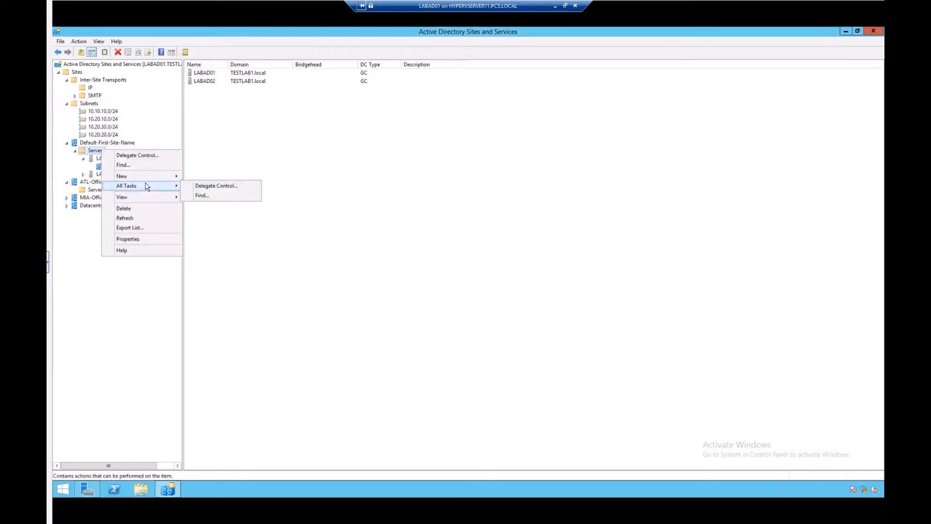
pyautogui.click(147, 239)
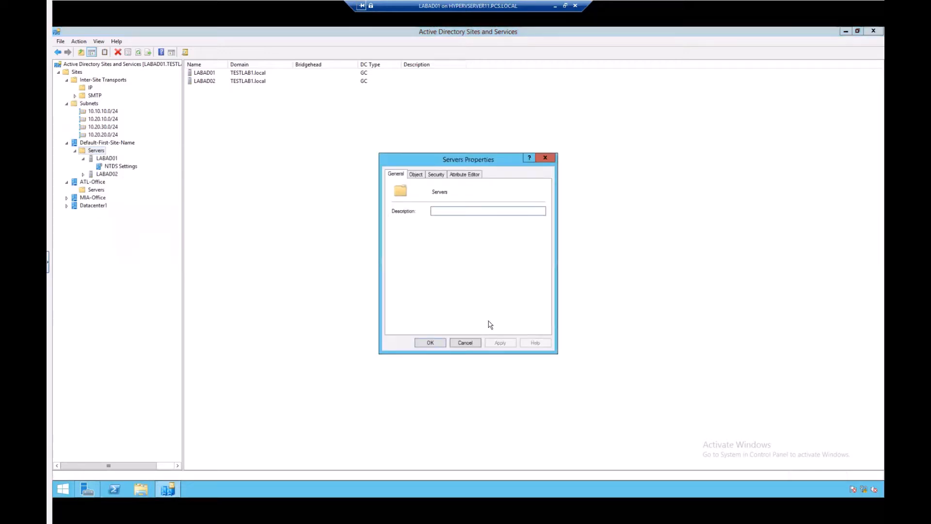
pyautogui.click(473, 342)
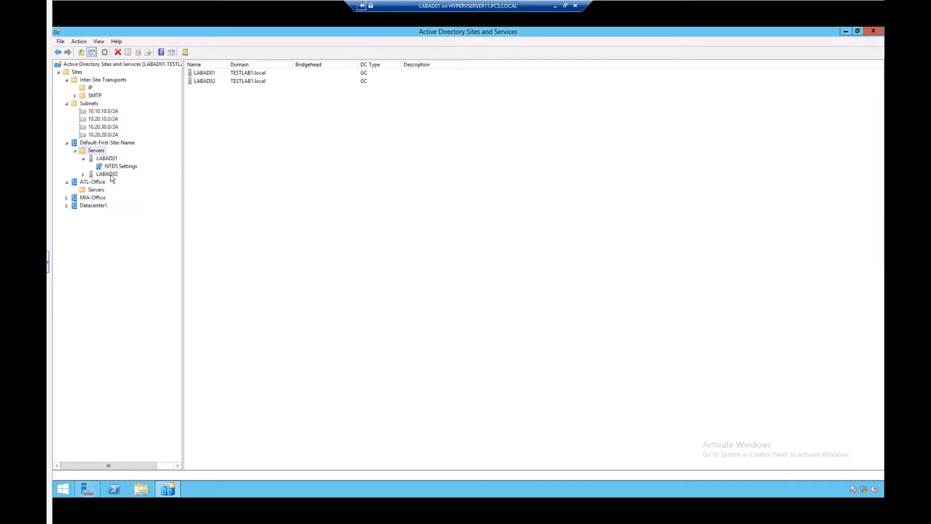
# Expand LABAD02 and compare the connection objects under the NTDS Settings of LABAD01 and LABAD02
pyautogui.click(104, 174)
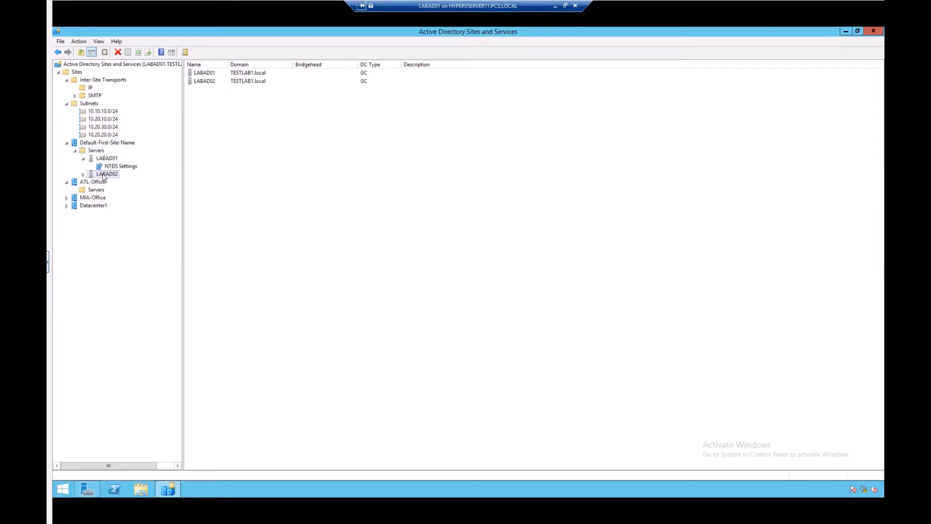
pyautogui.click(83, 175)
pyautogui.click(116, 182)
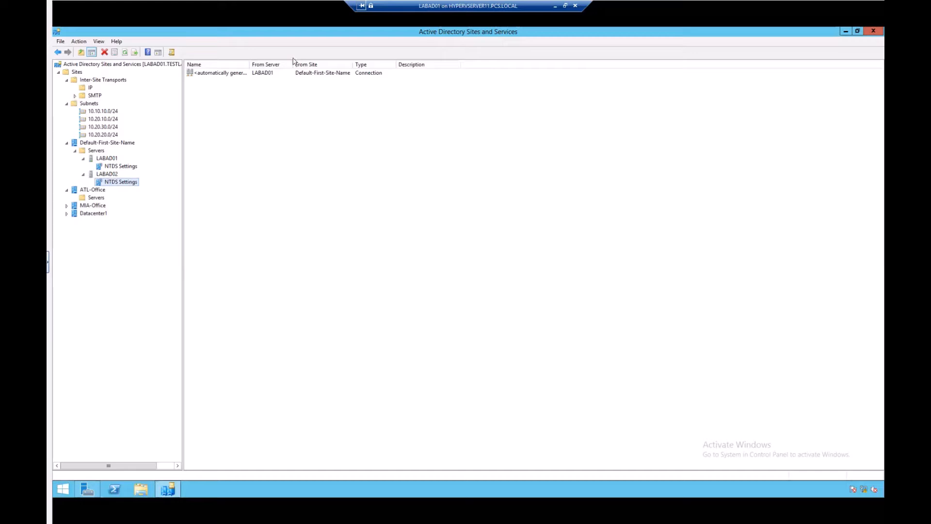
pyautogui.click(117, 168)
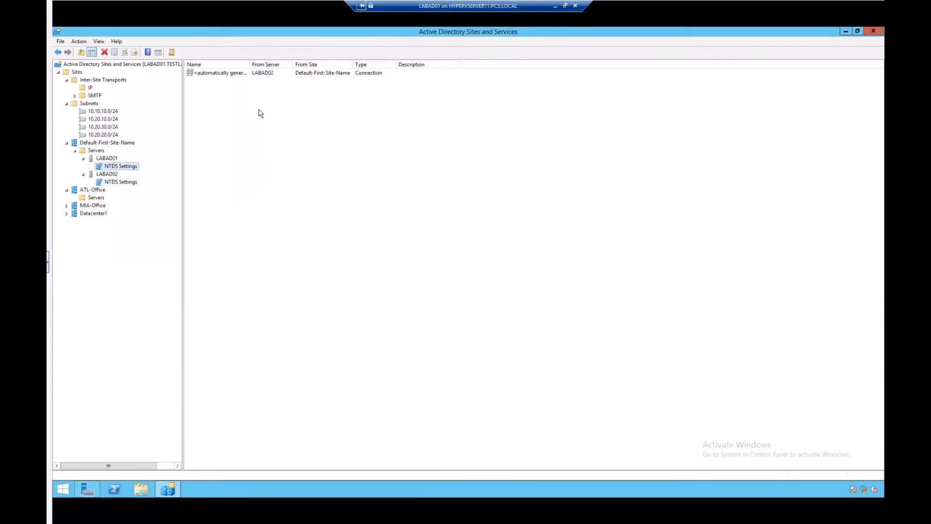
pyautogui.click(267, 76)
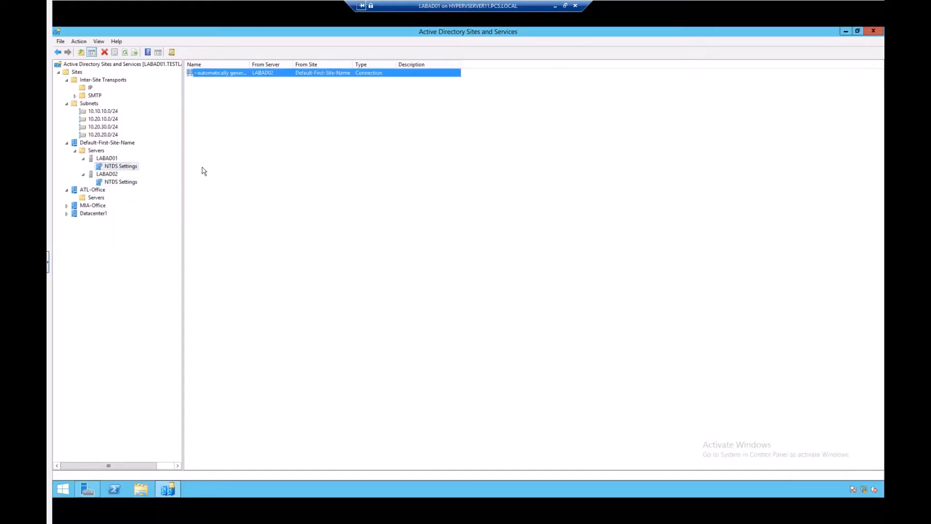
pyautogui.click(119, 183)
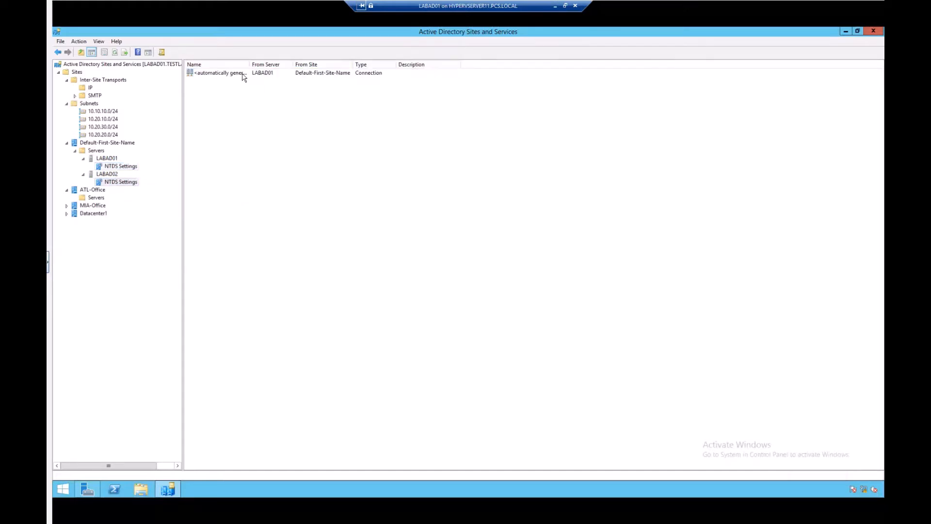
# Open the LABAD02 connection's properties and browse the domain controllers for its replication source, then close that search
pyautogui.rightClick(244, 72)
pyautogui.click(265, 130)
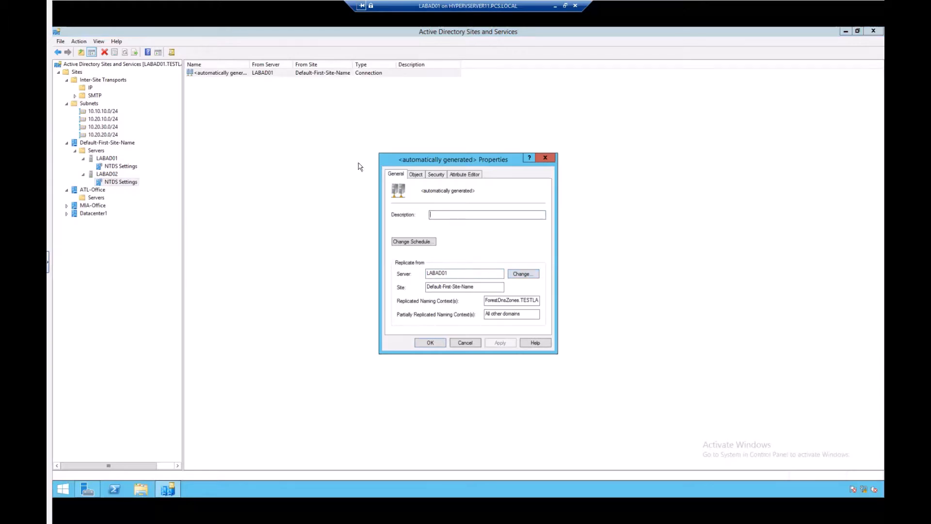
pyautogui.click(521, 273)
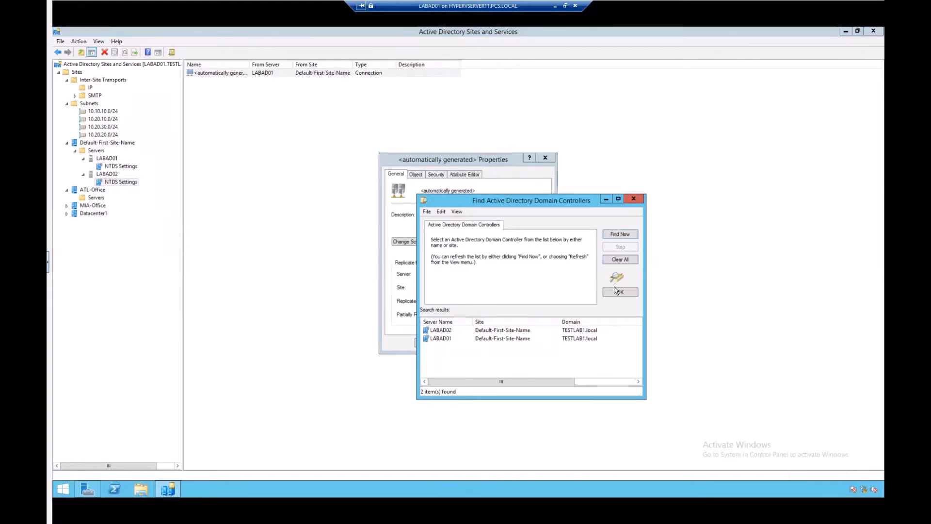
pyautogui.click(634, 199)
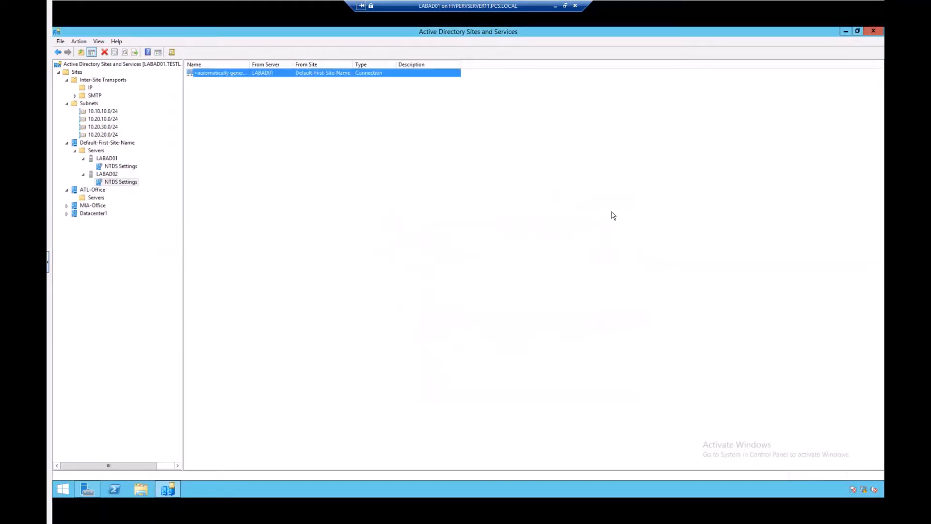
# Open the LABAD02 connection's properties, review its replication schedule, and close the dialogs without changes
pyautogui.rightClick(213, 73)
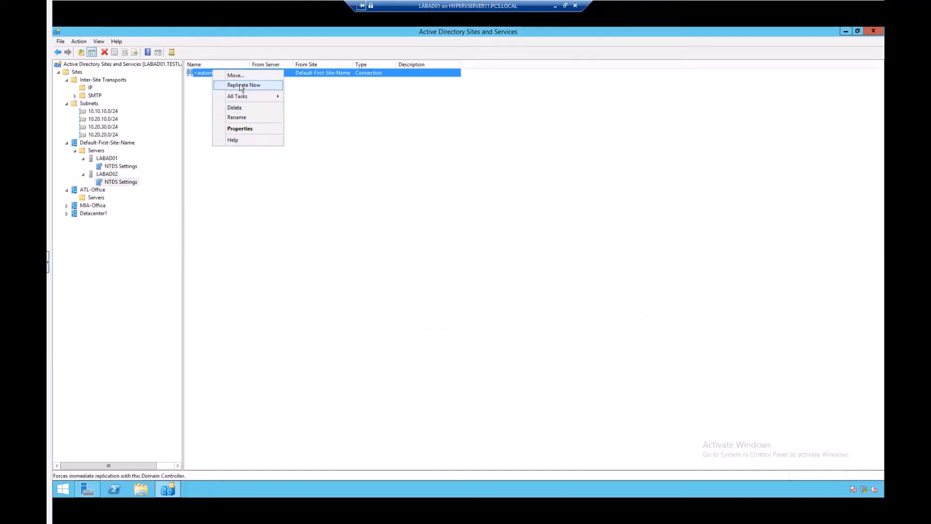
pyautogui.click(240, 129)
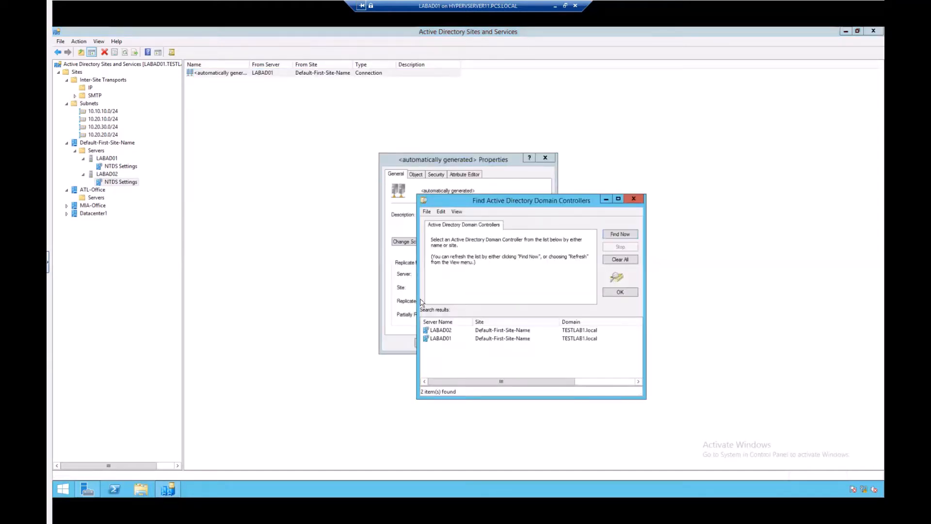
pyautogui.click(633, 199)
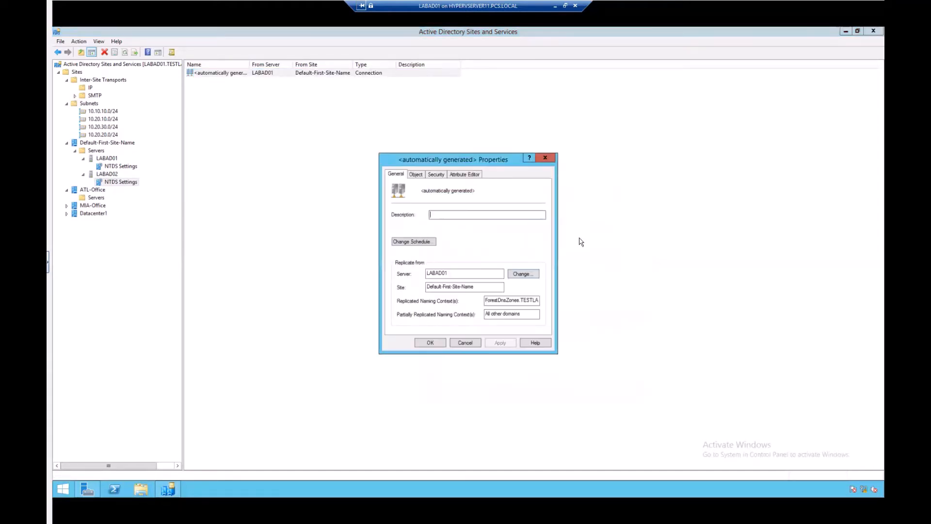
pyautogui.click(421, 243)
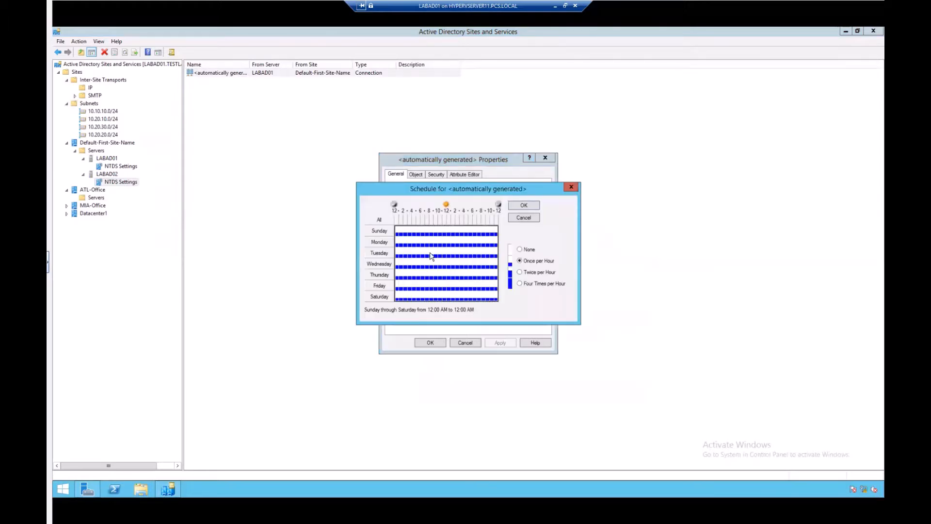
pyautogui.click(571, 188)
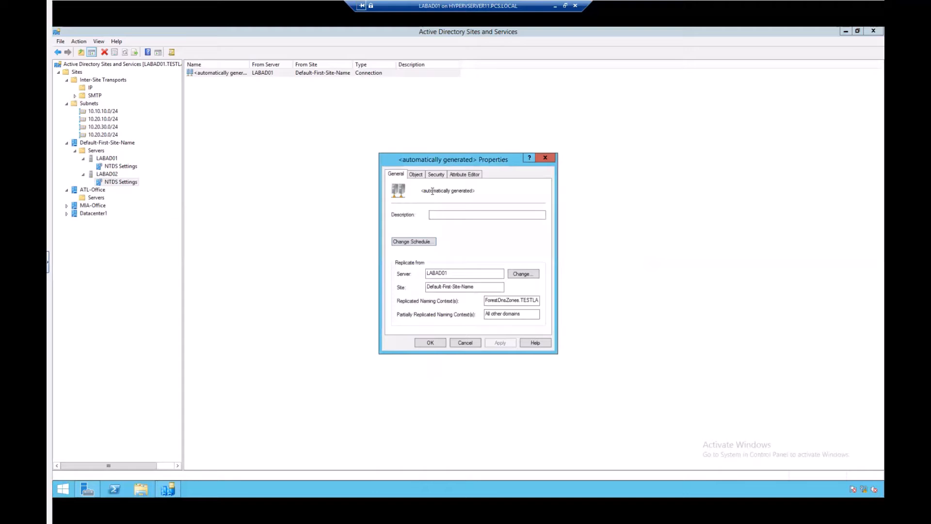
pyautogui.click(465, 343)
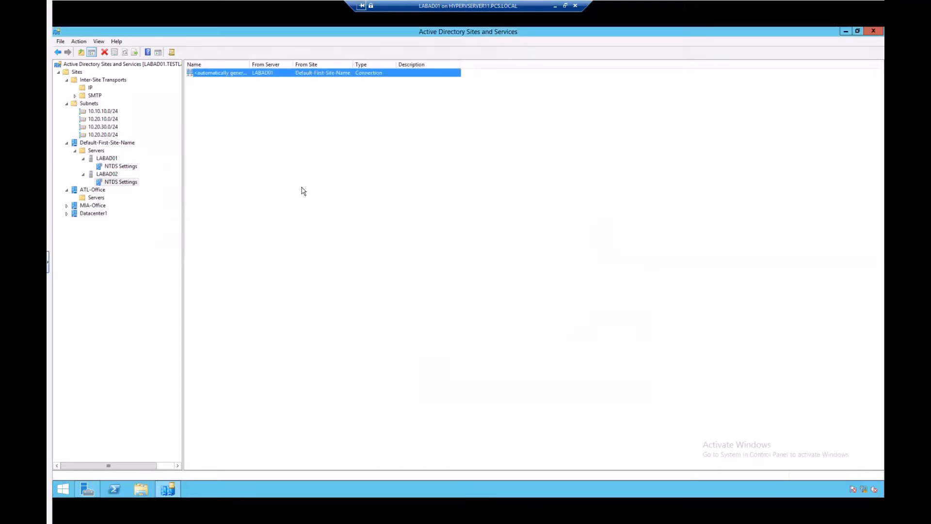
# Force immediate replication on the LABAD02 automatically generated connection with Replicate Now and acknowledge it
pyautogui.rightClick(229, 73)
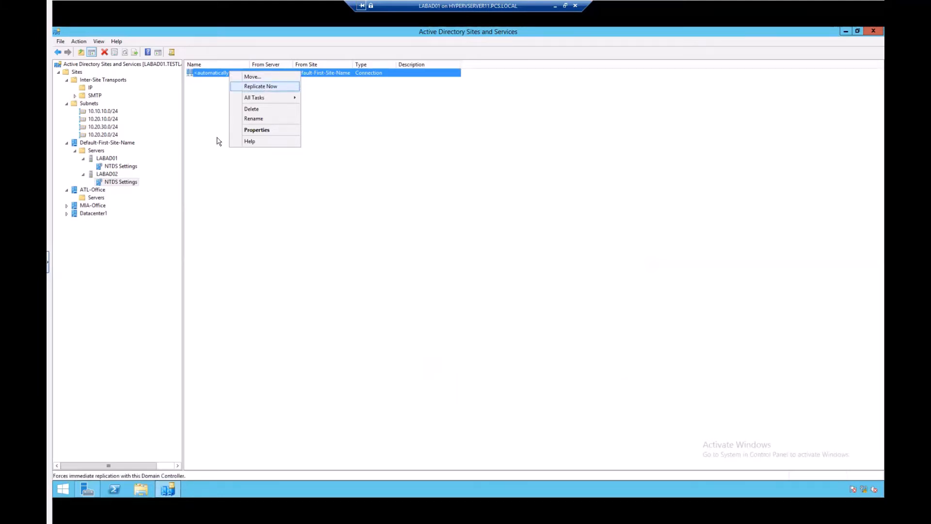
pyautogui.click(359, 190)
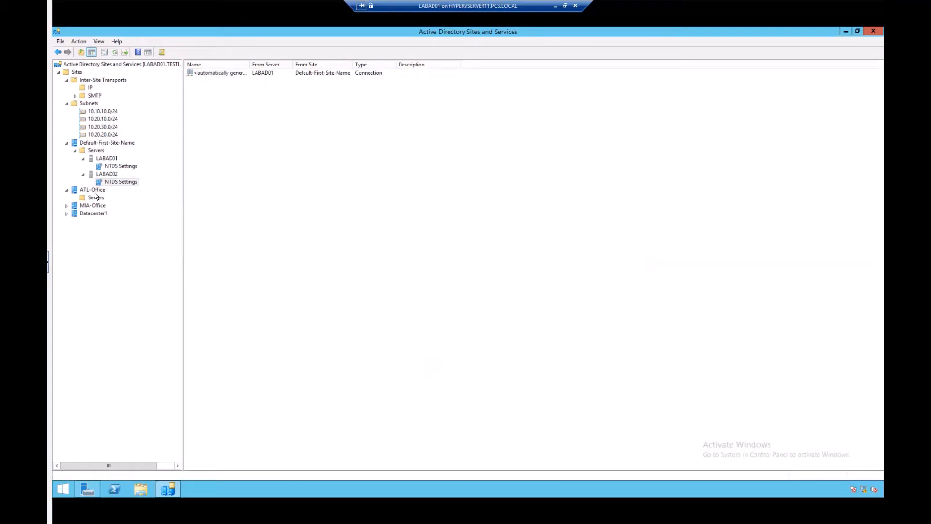
pyautogui.click(232, 76)
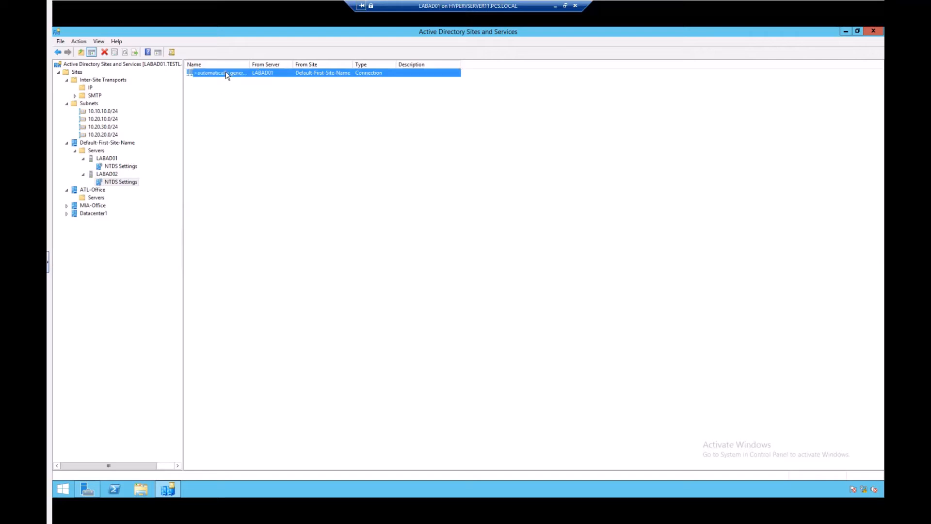
pyautogui.rightClick(226, 73)
pyautogui.click(255, 88)
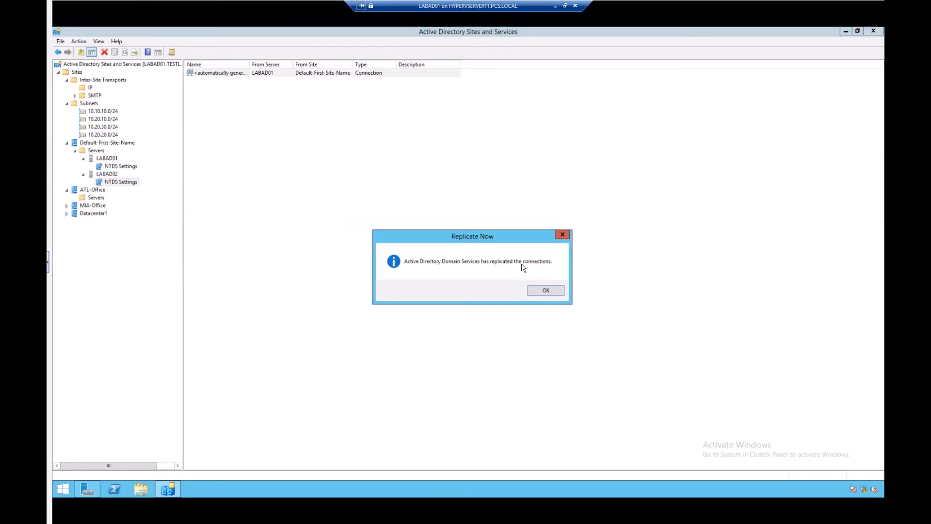
pyautogui.click(547, 290)
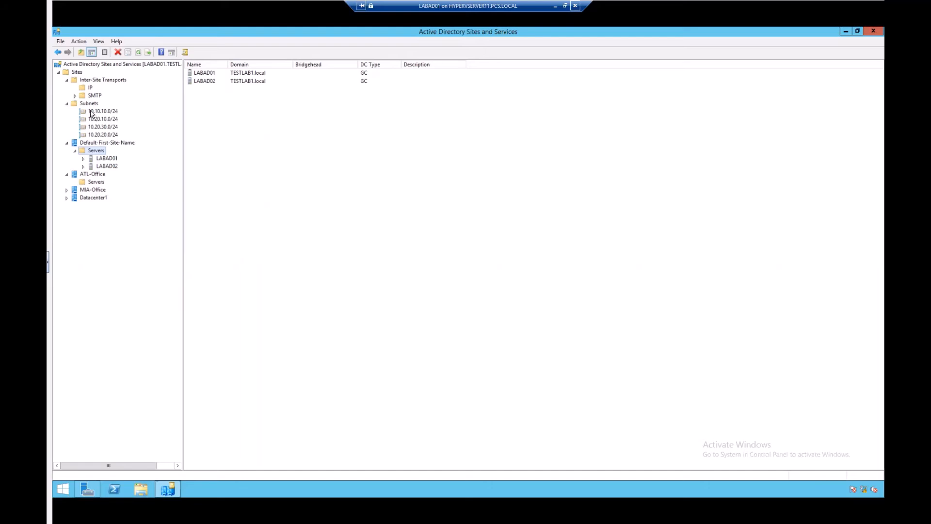
# Examine the ATL-Office site and its Servers container, including the options for adding a new server
pyautogui.click(91, 142)
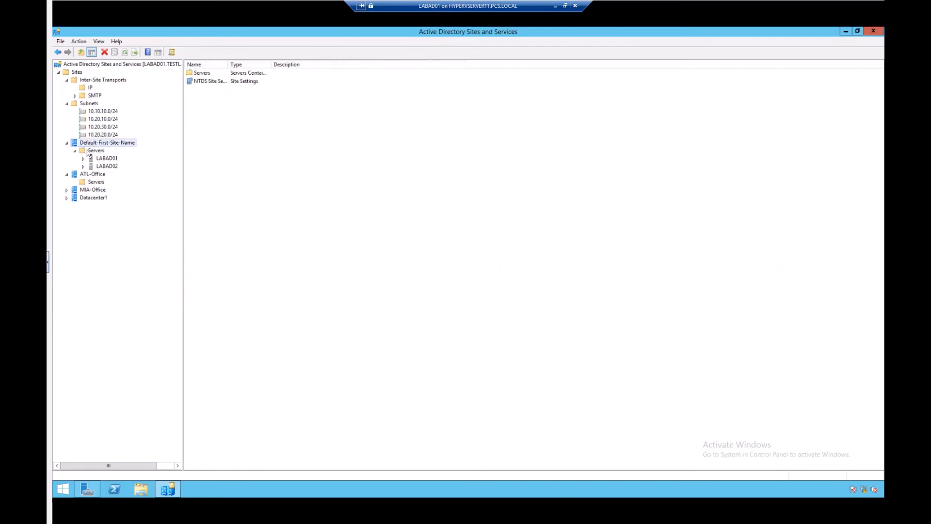
pyautogui.click(92, 175)
pyautogui.rightClick(92, 175)
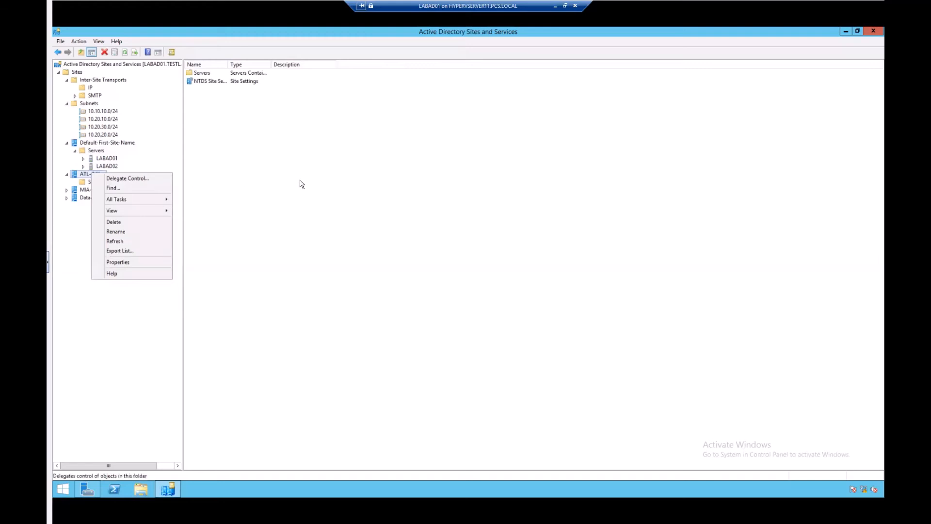
pyautogui.click(265, 212)
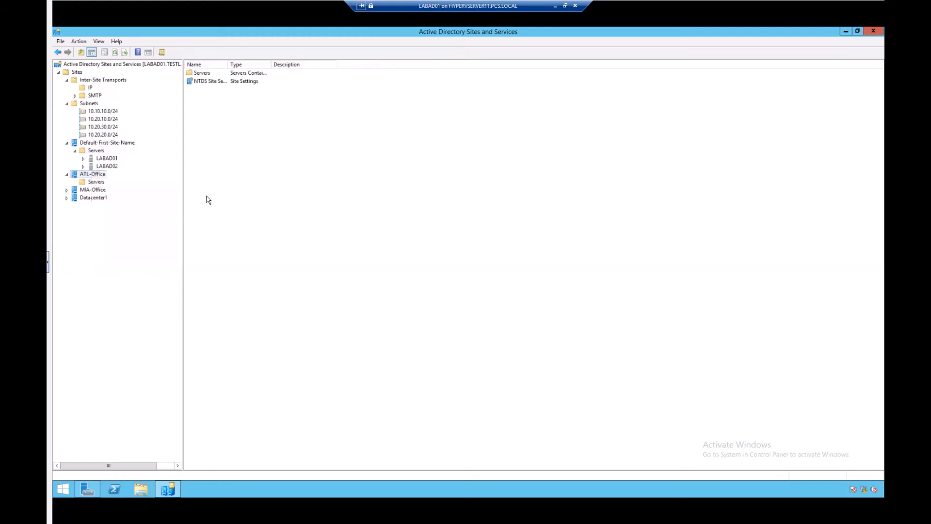
pyautogui.click(96, 182)
pyautogui.rightClick(96, 183)
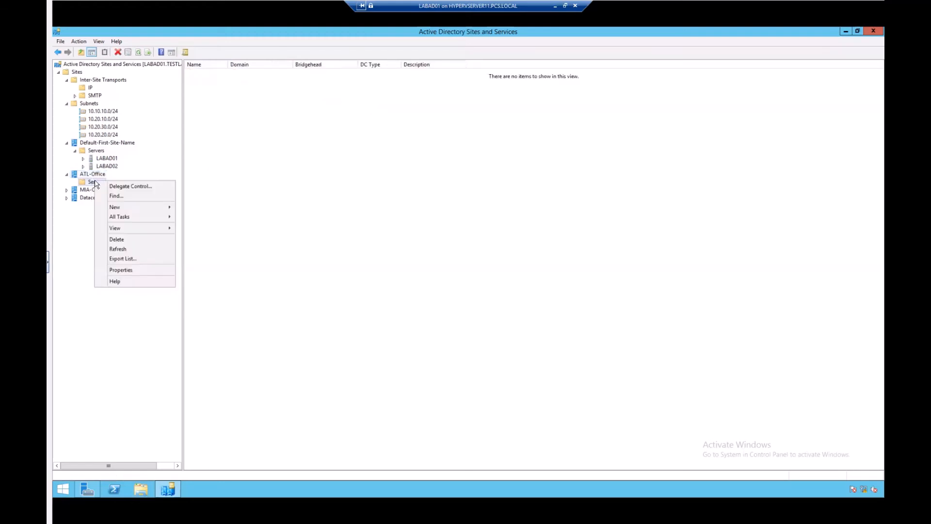
pyautogui.moveTo(166, 208)
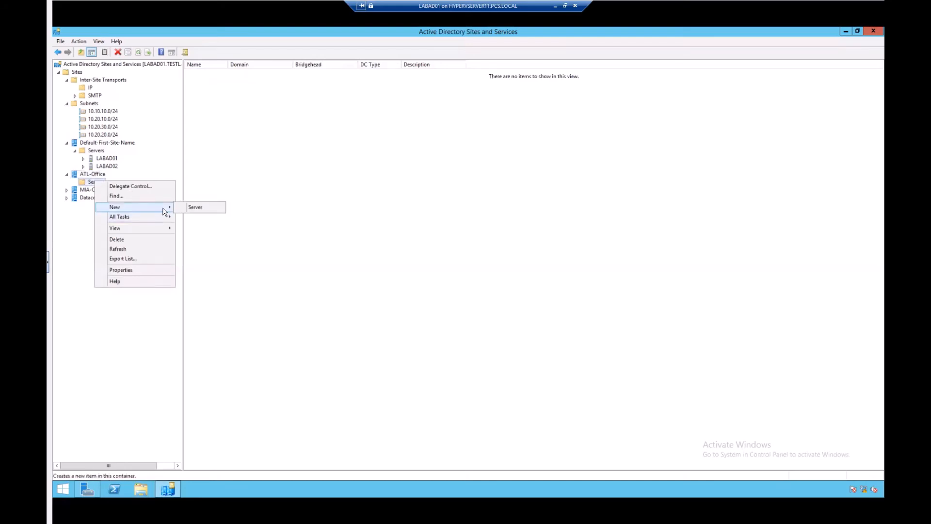
pyautogui.click(286, 188)
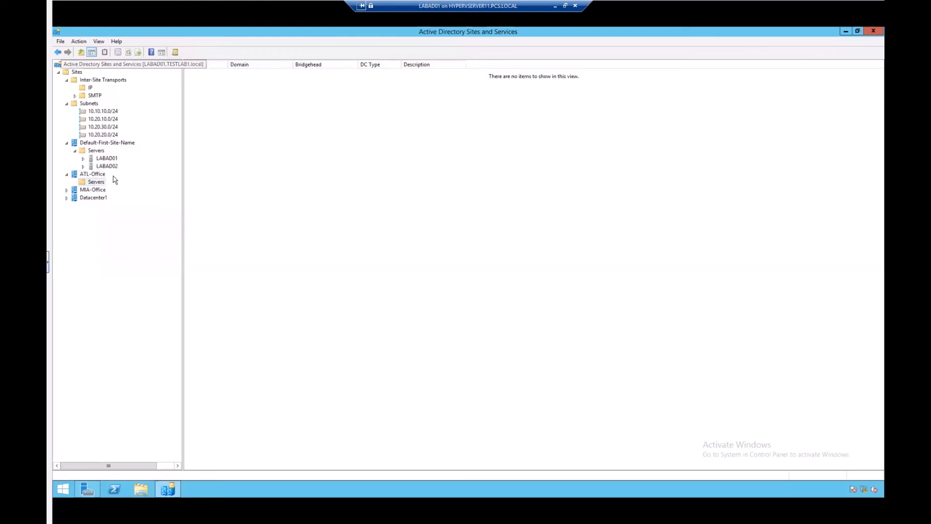